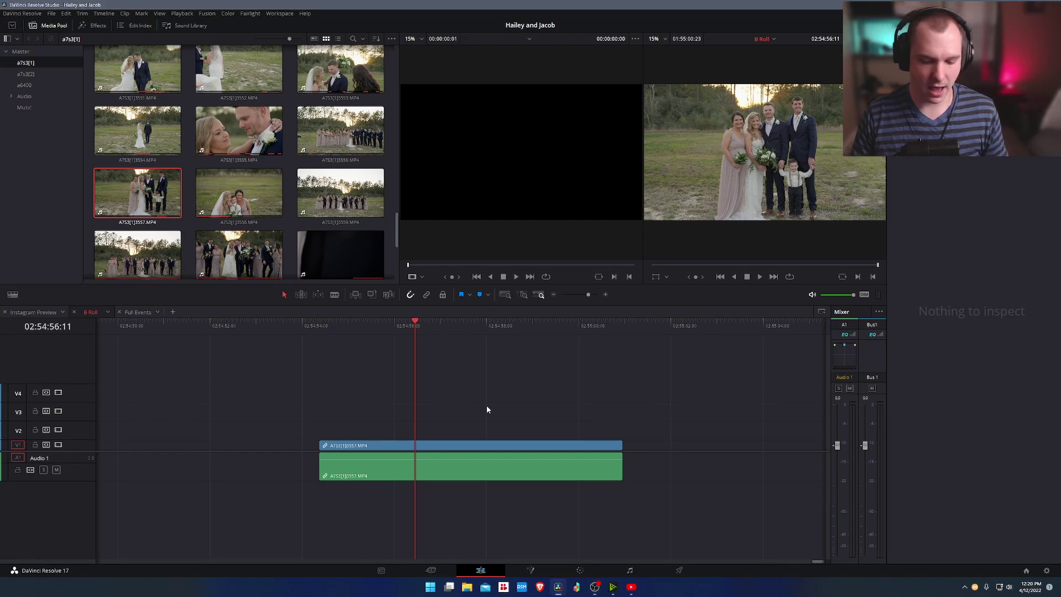
- Switch from the Edit page to the Color page with Shift+6 to grade the wedding clip
key("shift+6")
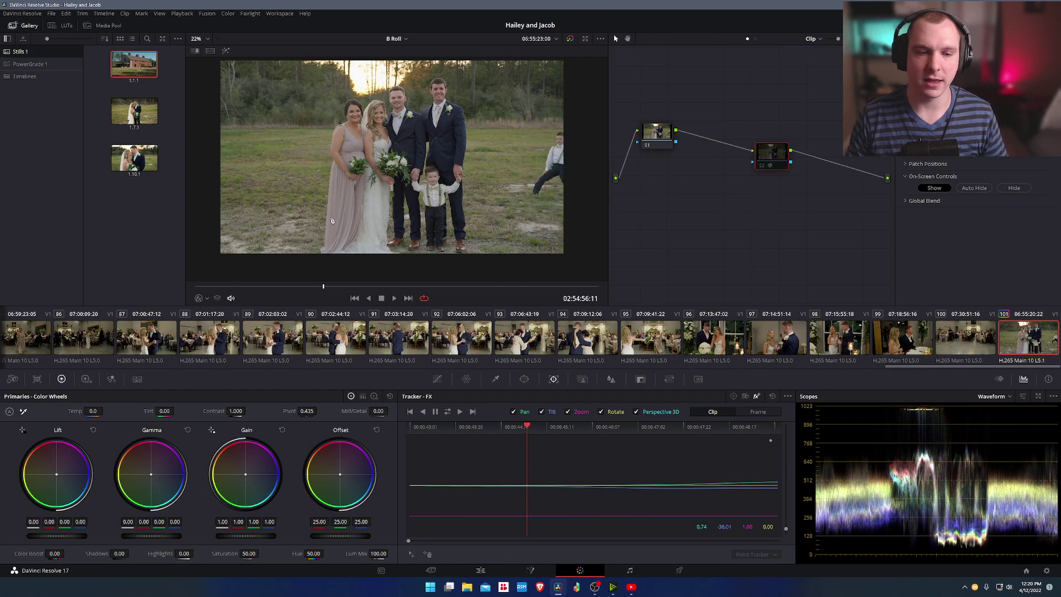
- Rewind and play the wedding clip to review it while the patch node is off
left_click_drag(271, 288, 231, 287)
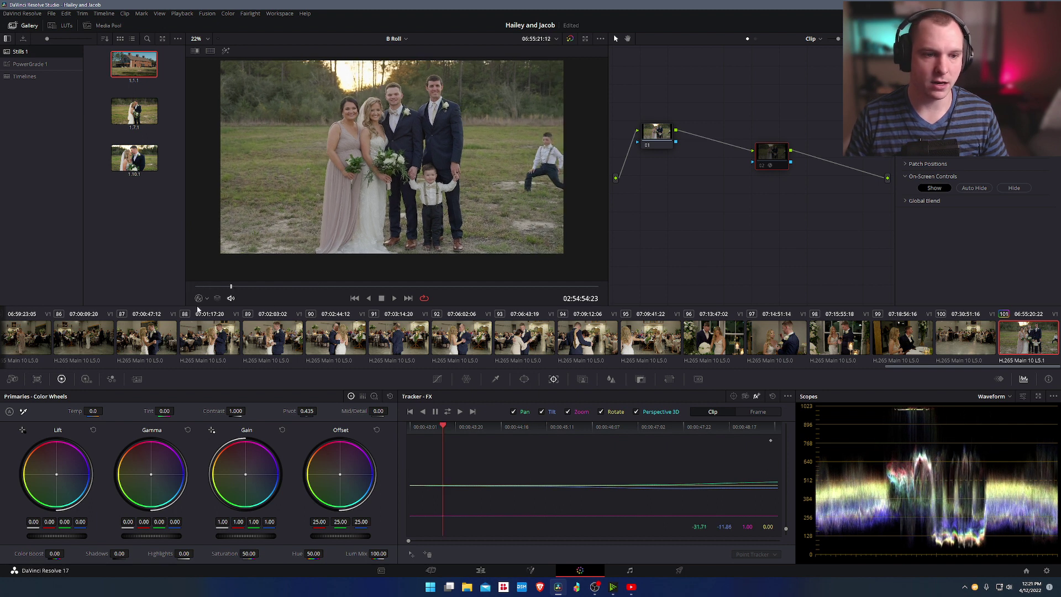
left_click(394, 298)
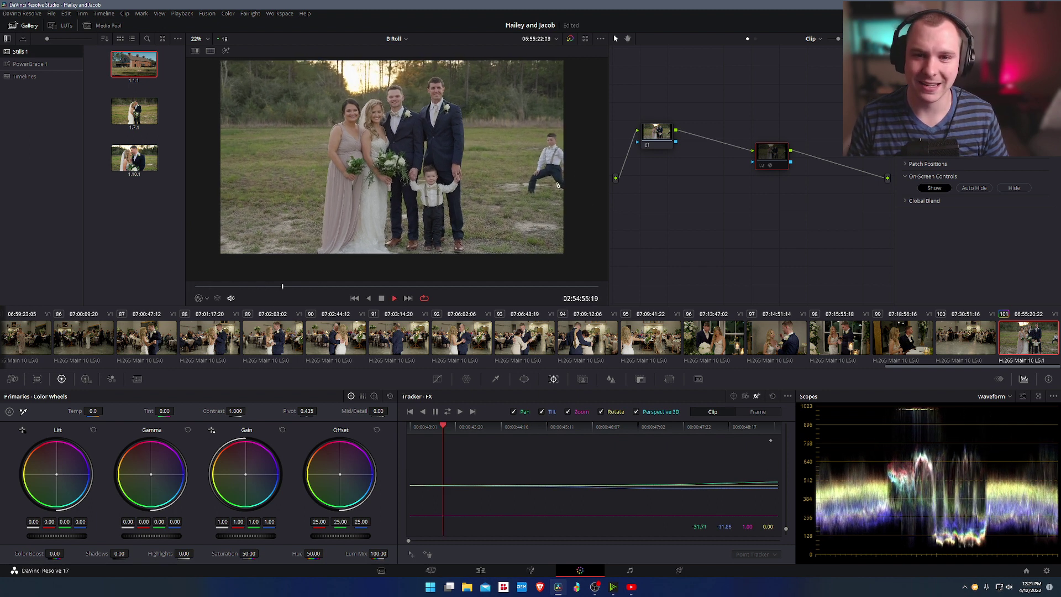
left_click(383, 298)
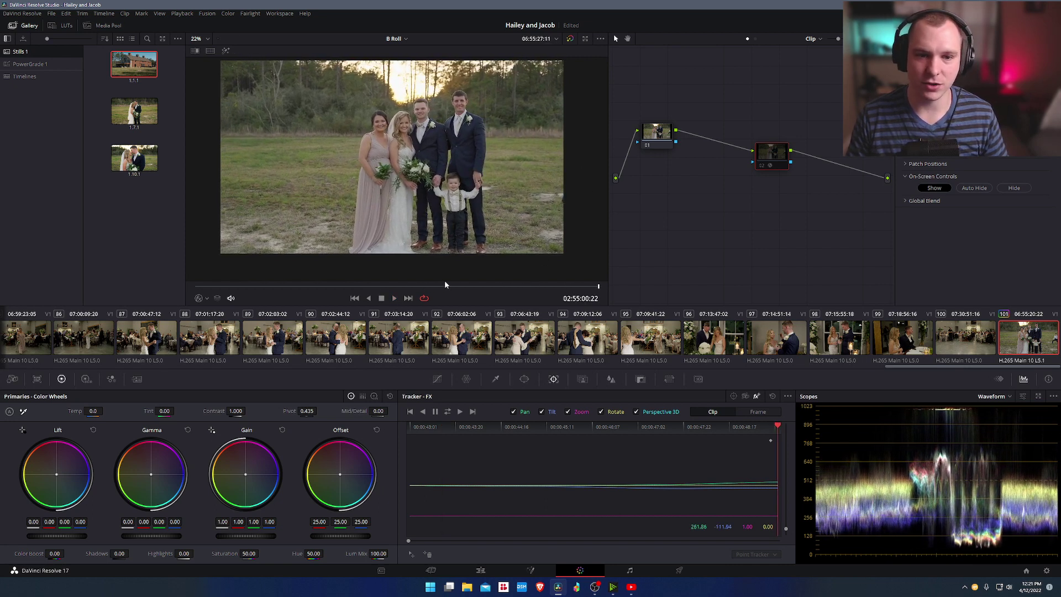
left_click_drag(598, 291, 269, 293)
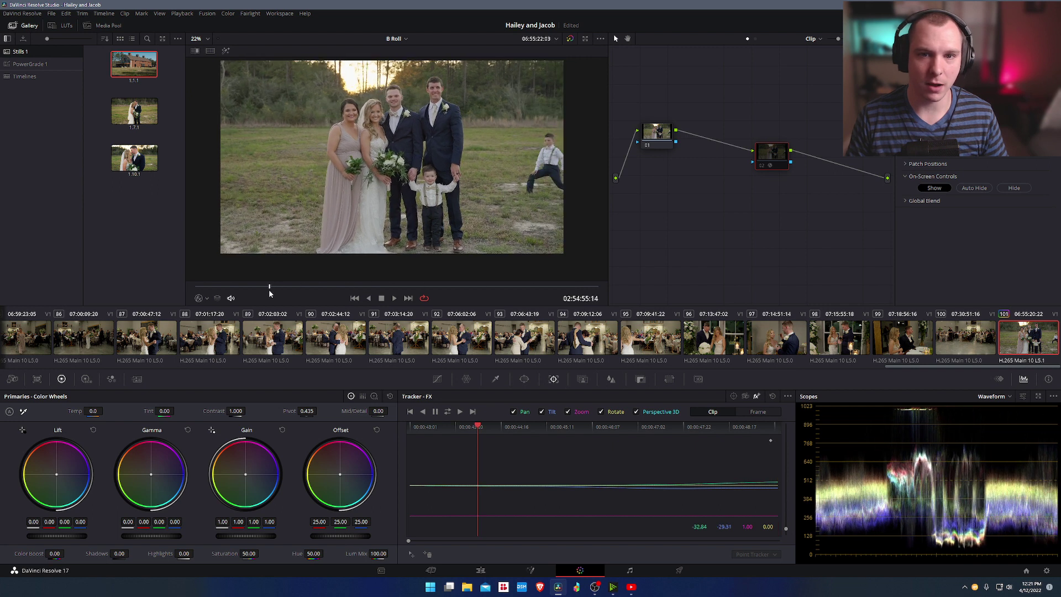
- Re-enable patch node 02, confirm on playback that the boy is hidden, and return to the Edit page
left_click(761, 168)
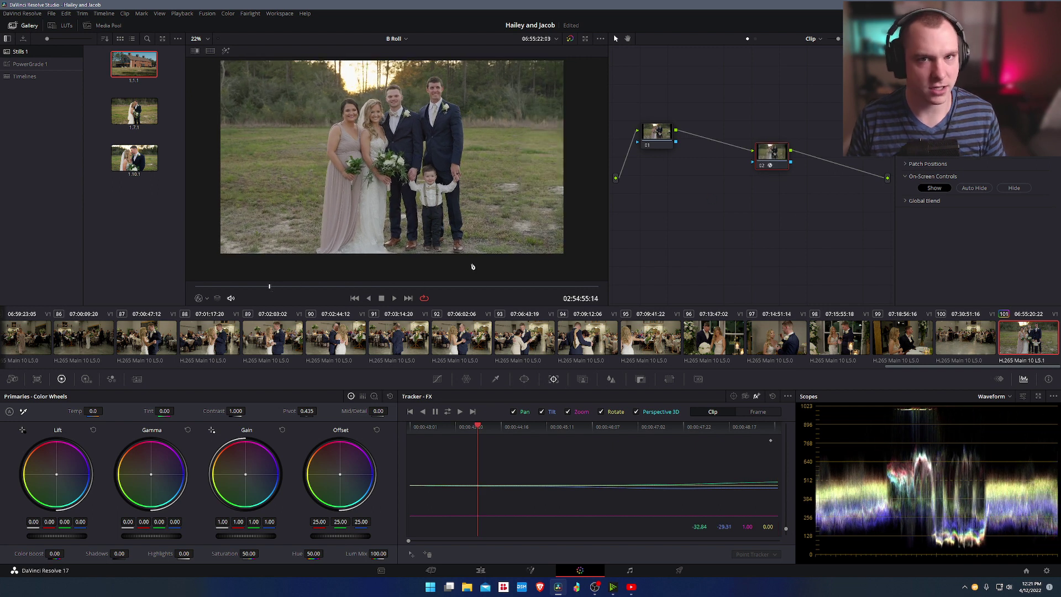
left_click_drag(271, 292, 200, 291)
left_click(395, 299)
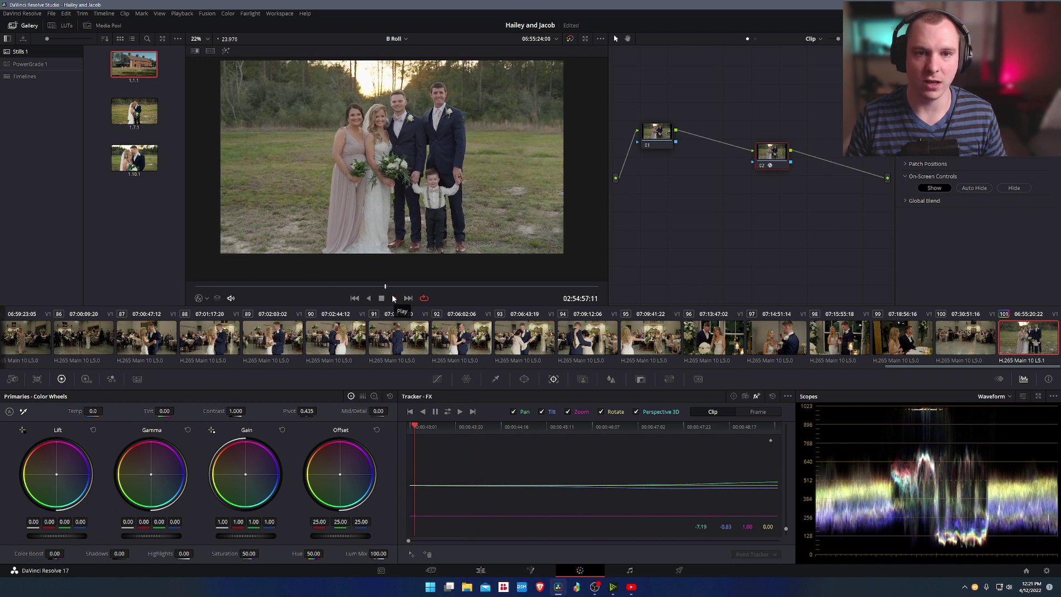
left_click(389, 300)
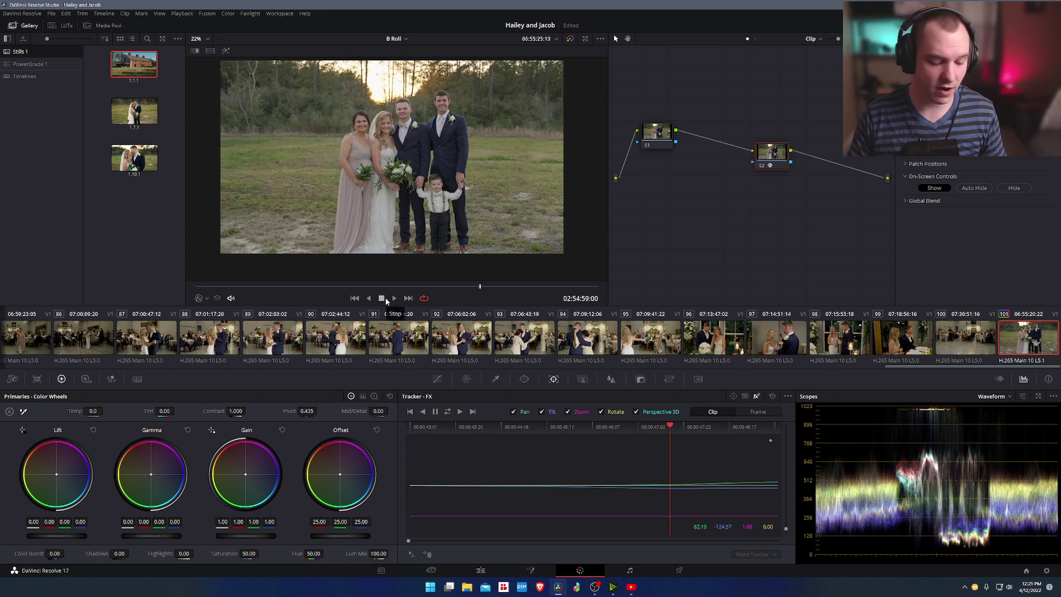
key("shift+4")
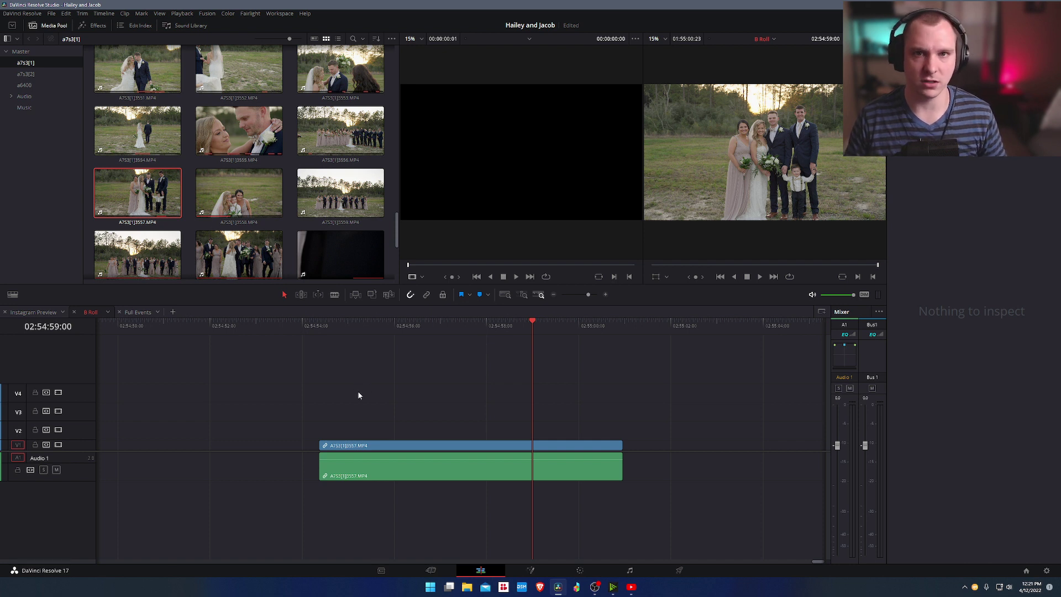
- Alt-drag the wedding clip to place a duplicate later on the timeline
scroll(325, 409, "down", 3)
scroll(324, 409, "up", 2)
scroll(325, 410, "down", 2)
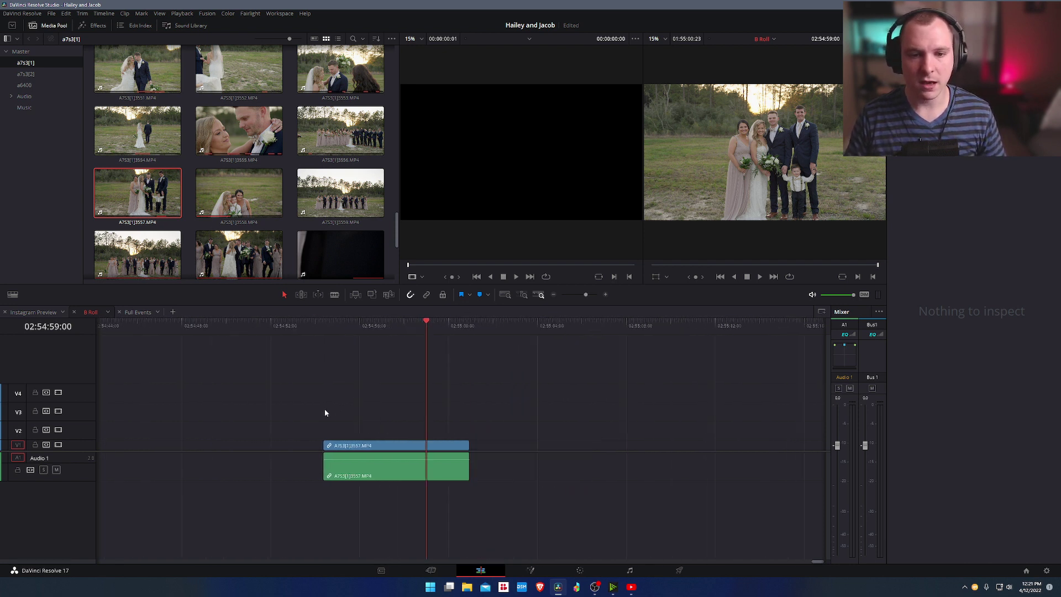
scroll(325, 411, "up", 1)
scroll(327, 412, "down", 2)
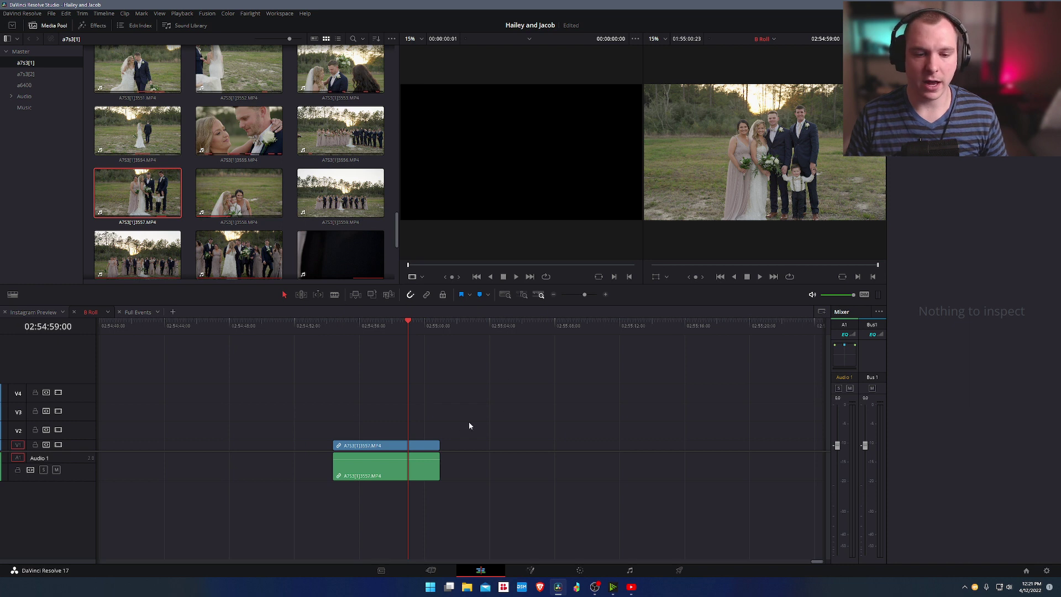
left_click_drag(379, 447, 566, 451)
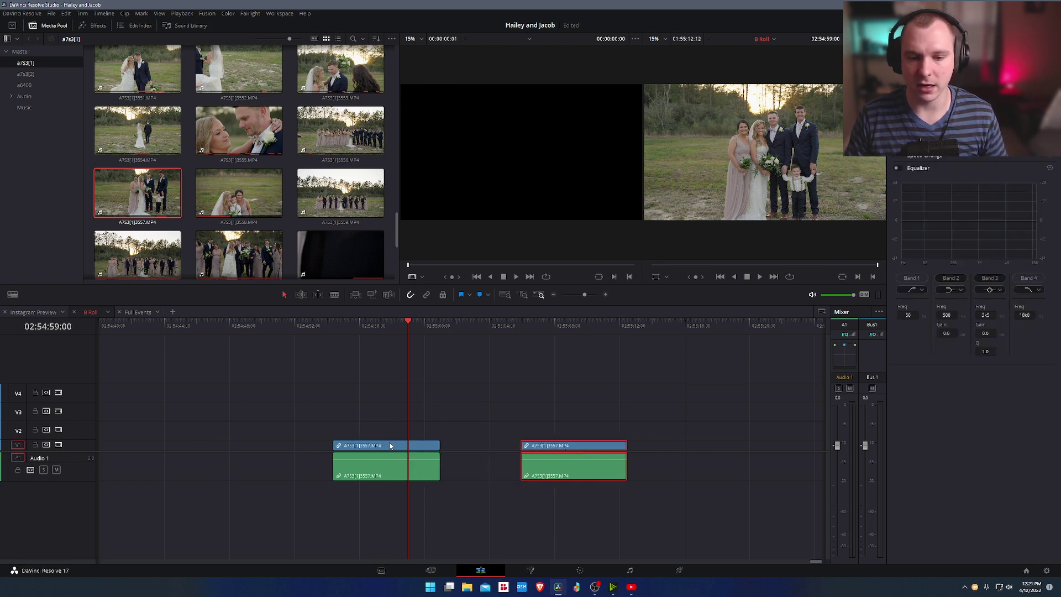
- Move the playhead onto the duplicate and open it on the Color page
left_click(569, 324)
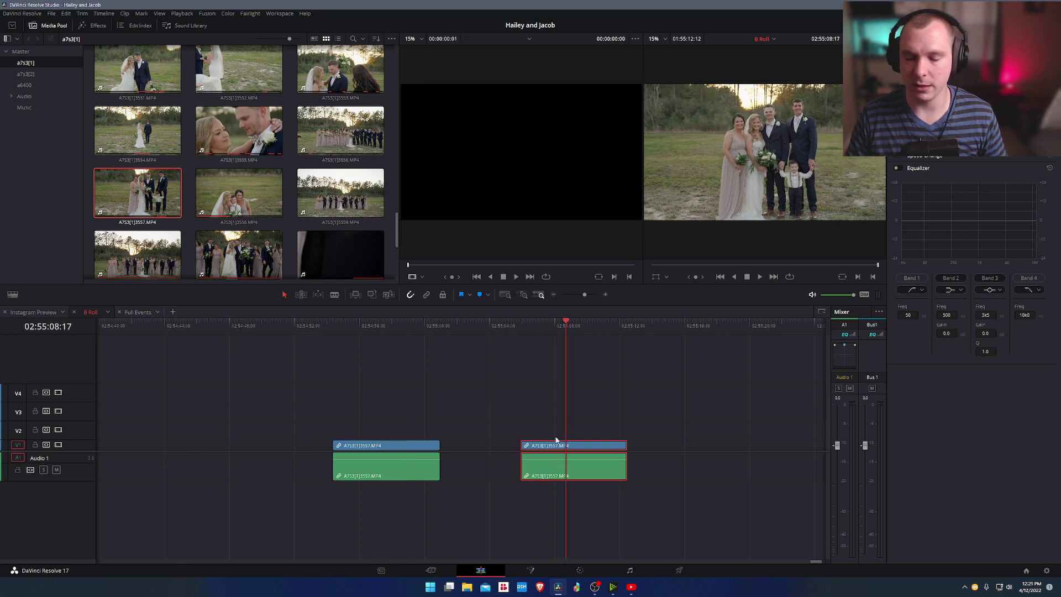
scroll(555, 438, "up", 2)
key("shift+6")
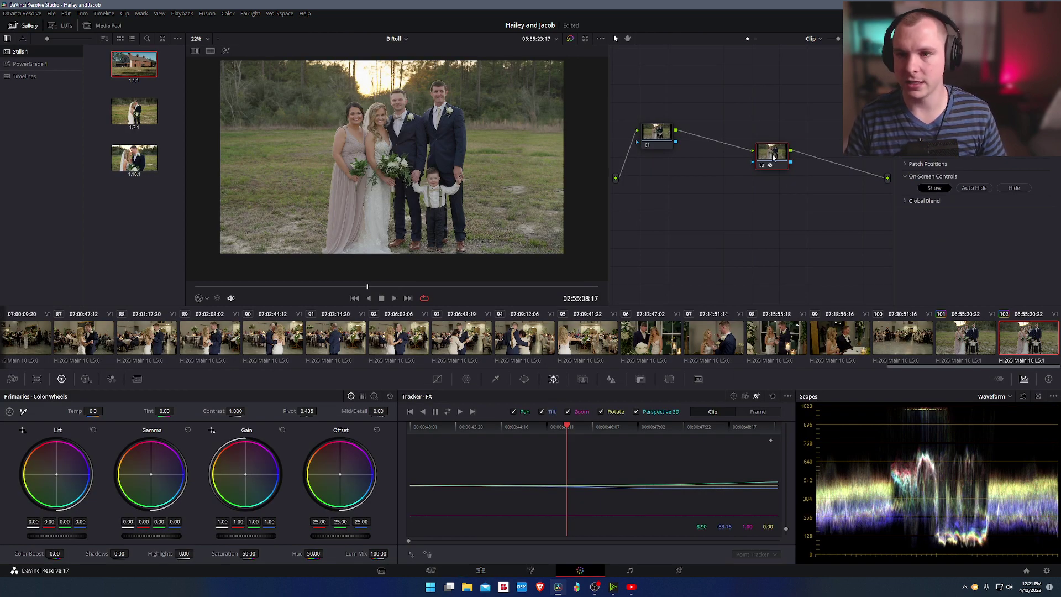
- Delete the copy's Patch Replacer node 02, lower node 01, and scrub to find the running boy
key("Delete")
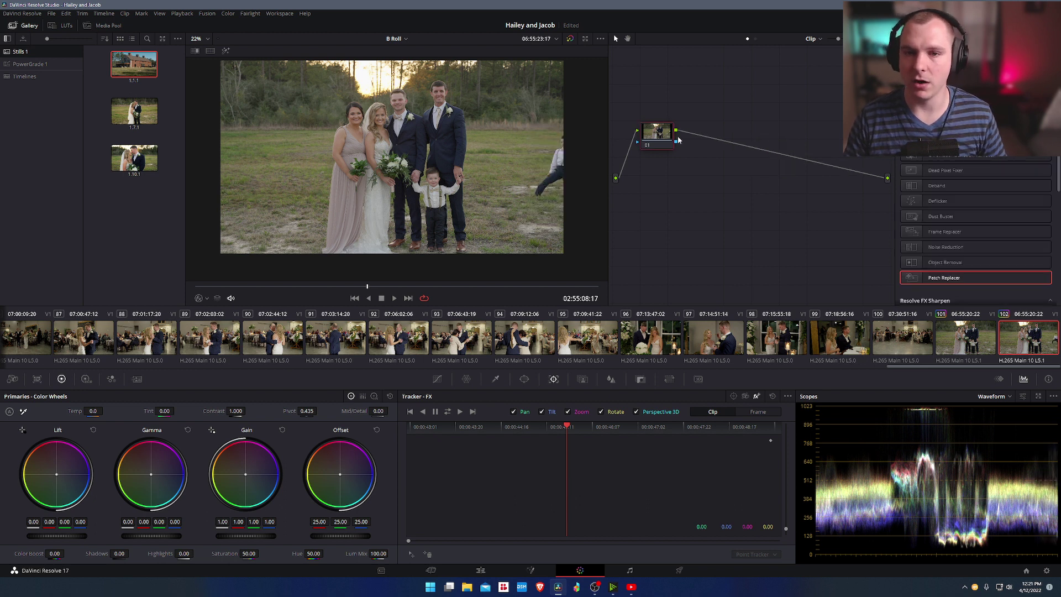
left_click_drag(664, 141, 663, 174)
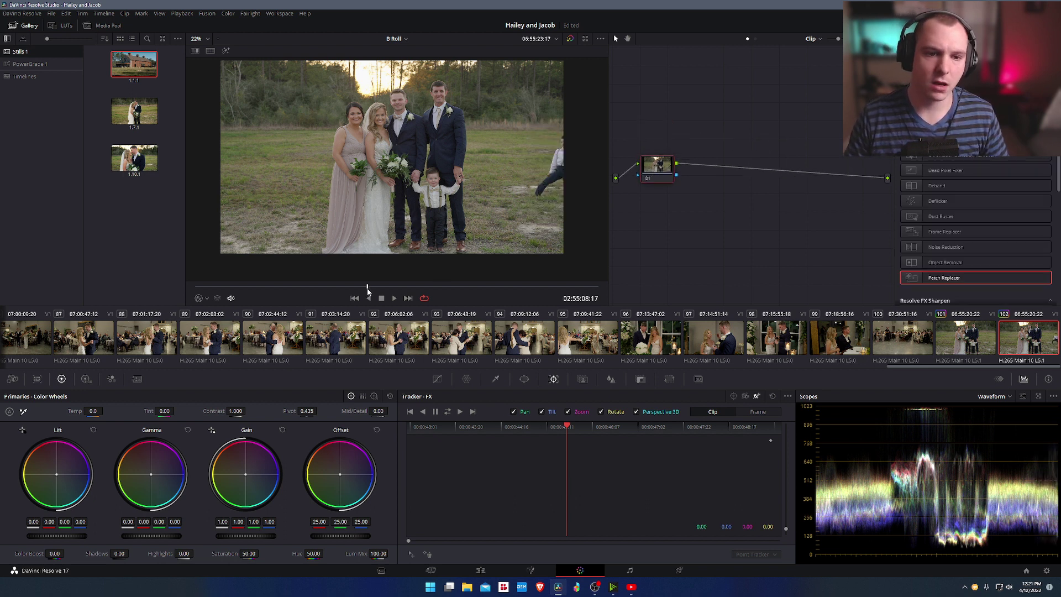
left_click_drag(368, 291, 239, 290)
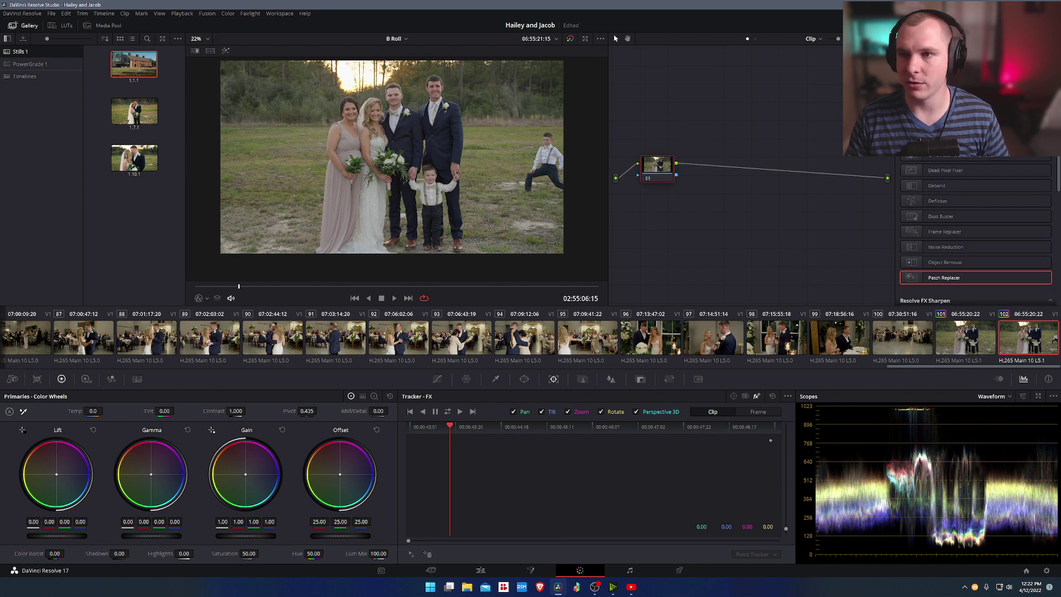
right_click(730, 183)
- Add a Corrector node 02 wired after node 01, undoing an accidental mixer node first
mouse_move(799, 204)
left_click(881, 207)
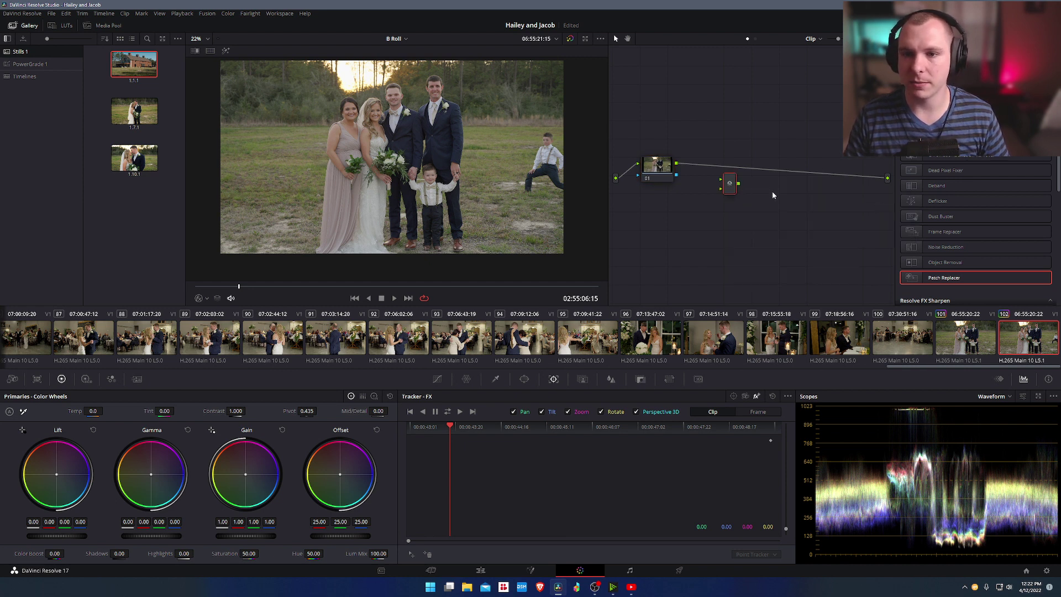
key("ctrl+z")
right_click(733, 183)
mouse_move(796, 195)
left_click(875, 195)
mouse_move(731, 182)
left_mouse_down()
mouse_move(755, 173)
mouse_move(744, 184)
left_mouse_up()
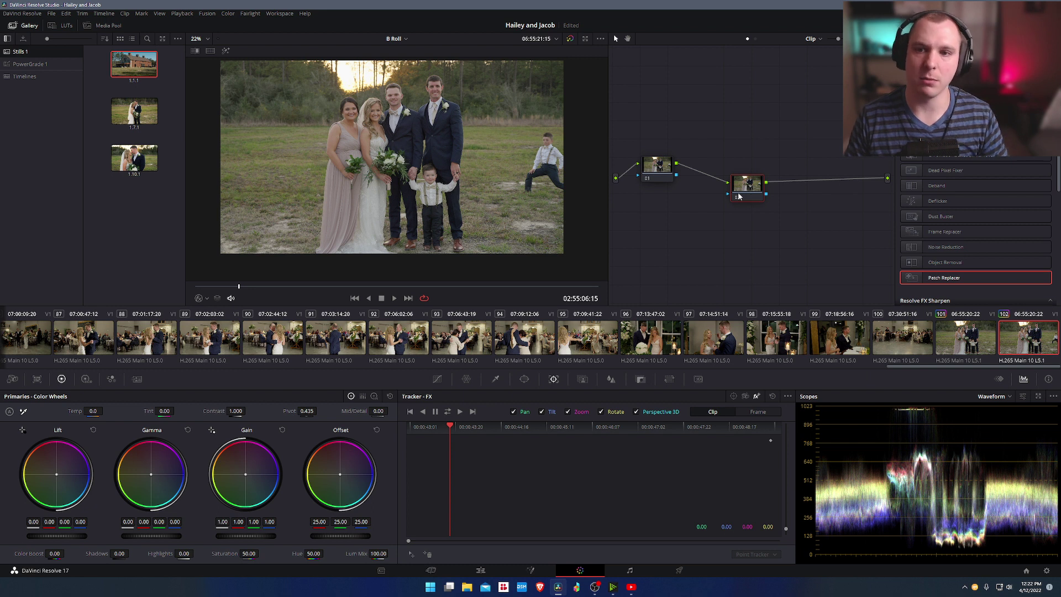
left_click_drag(750, 197, 758, 208)
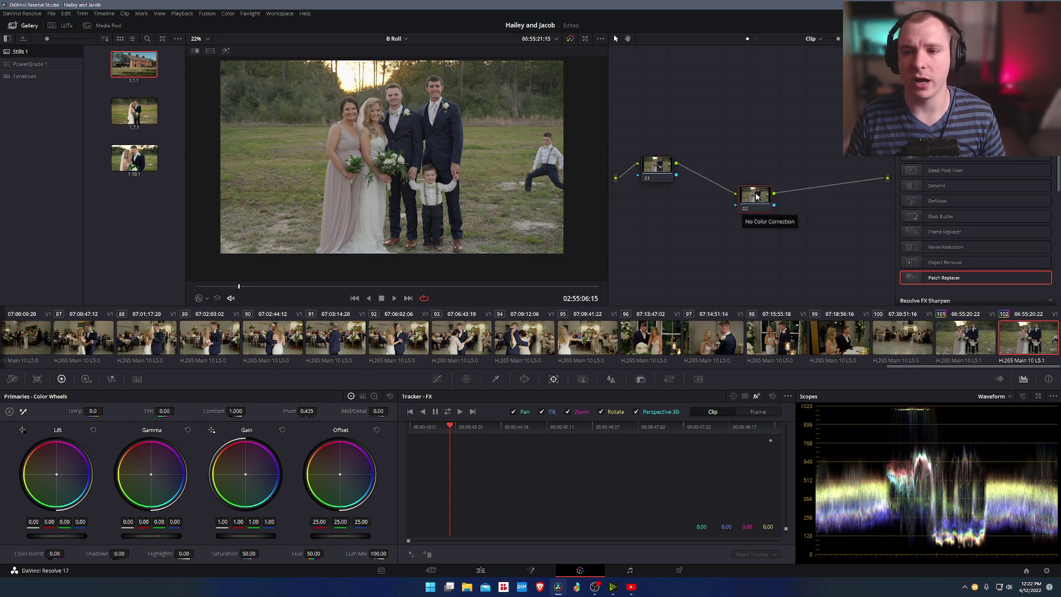
left_click_drag(757, 196, 747, 182)
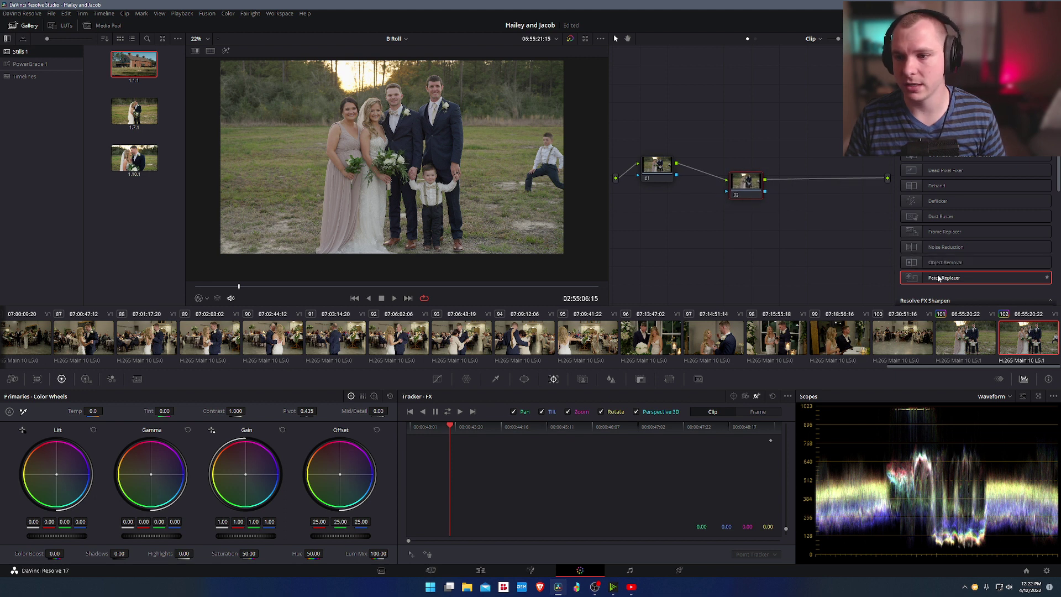
- Apply Patch Replacer to node 02 and place its target patch over the running boy
left_click_drag(945, 280, 752, 187)
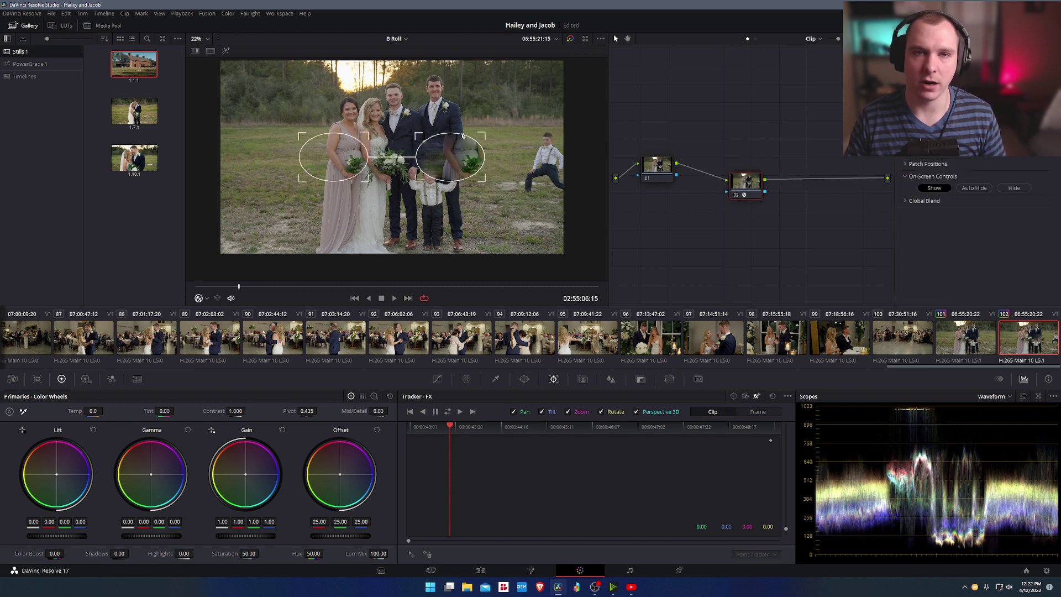
left_click_drag(326, 155, 298, 170)
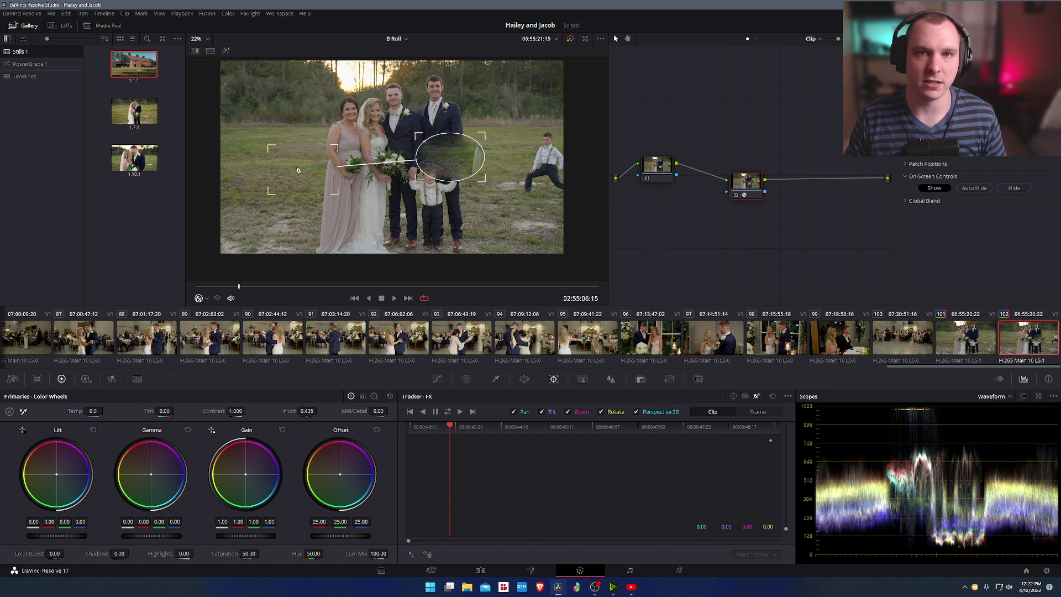
left_click_drag(478, 143, 577, 111)
left_click_drag(297, 157, 256, 153)
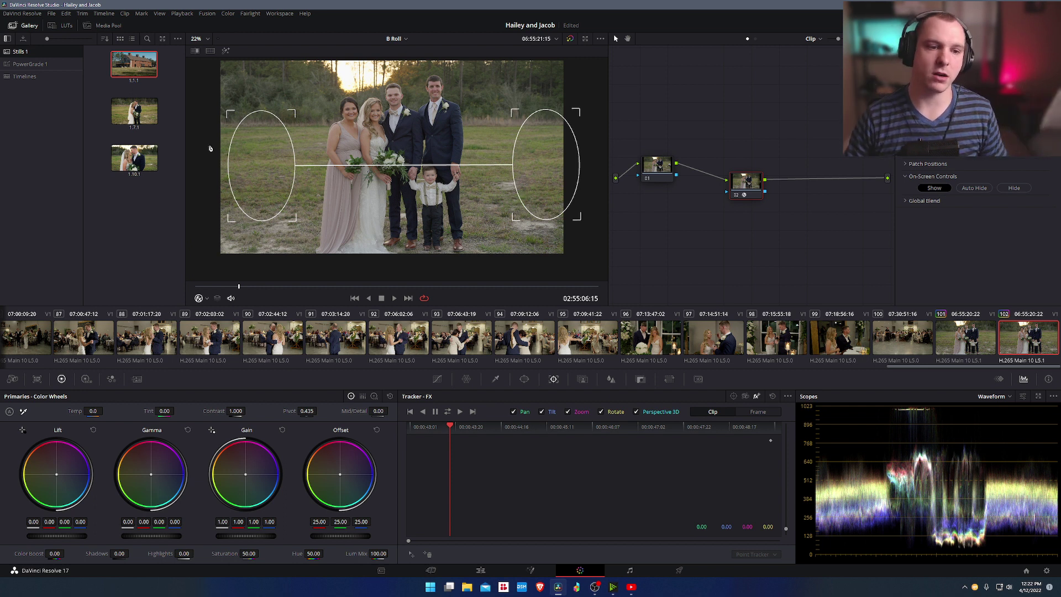
key("space")
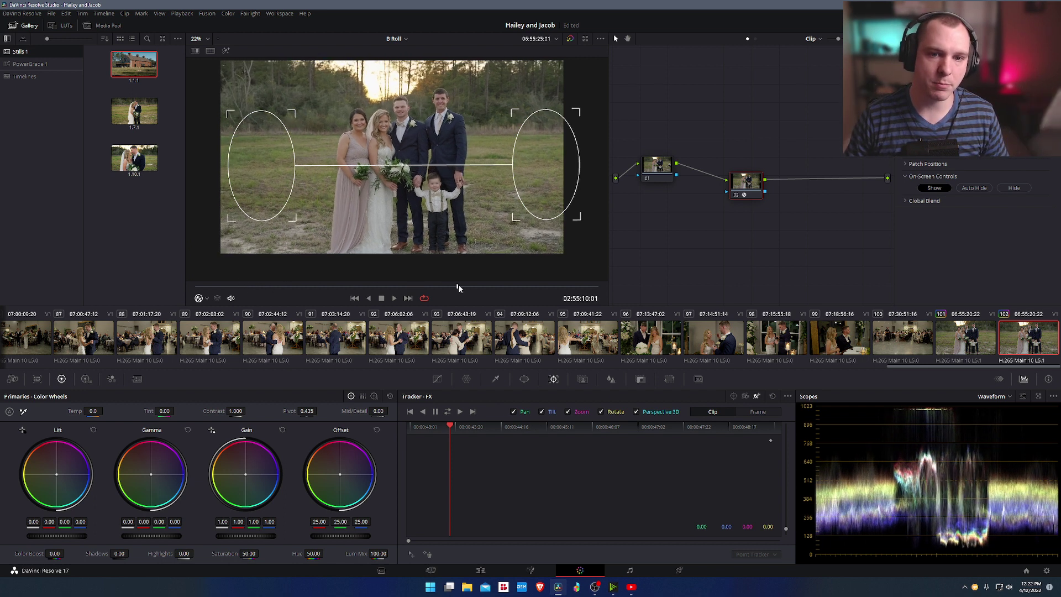
left_click_drag(264, 288, 362, 293)
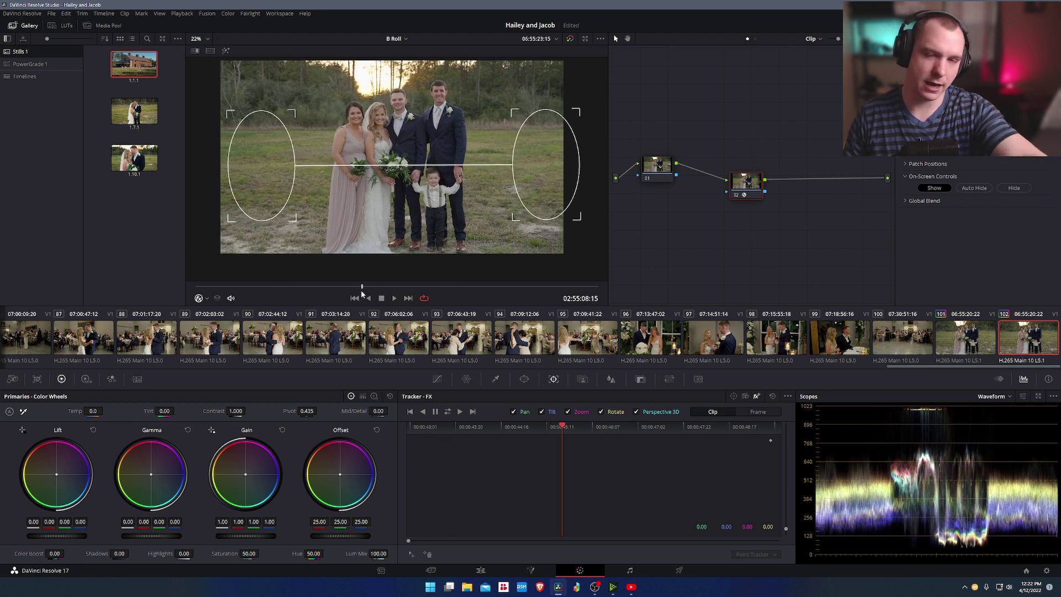
- Move the source patch onto grass beside the target and widen both ellipses until they meet
left_click_drag(277, 179, 510, 176)
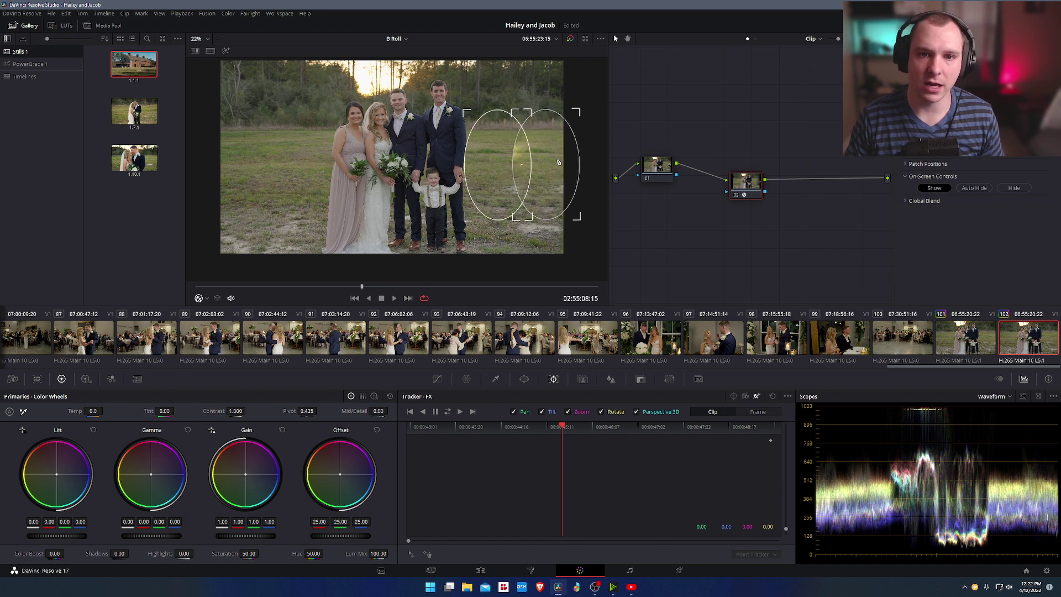
left_click_drag(518, 112, 470, 114)
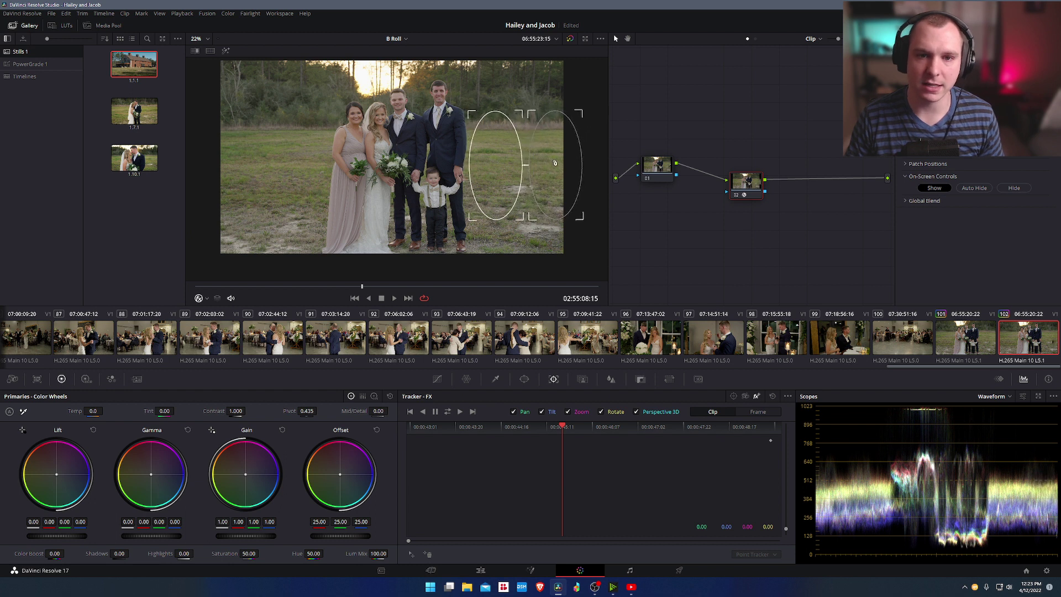
left_click_drag(584, 113, 584, 118)
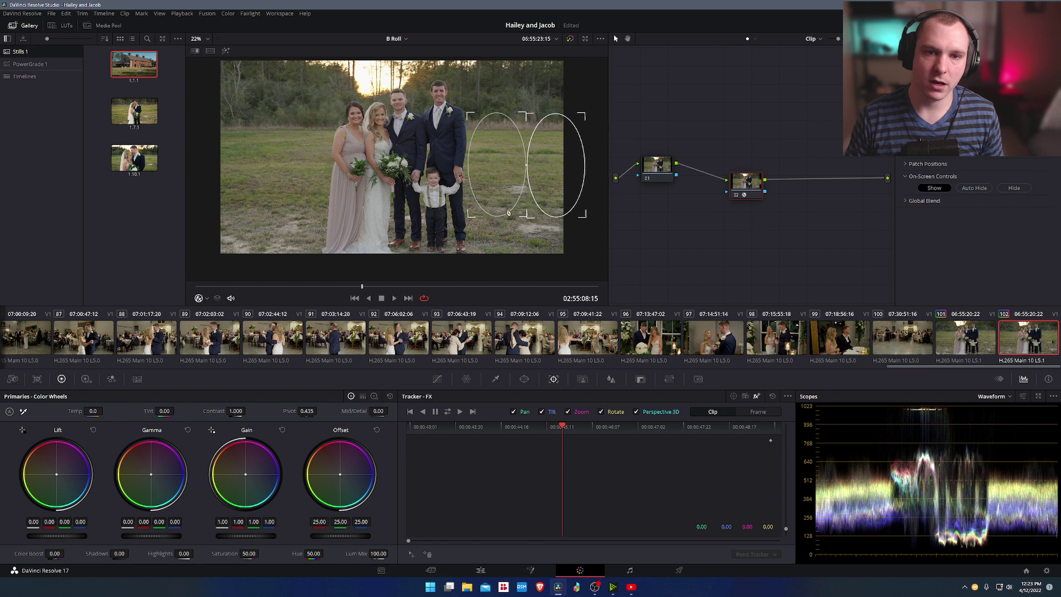
left_click_drag(219, 294, 177, 295)
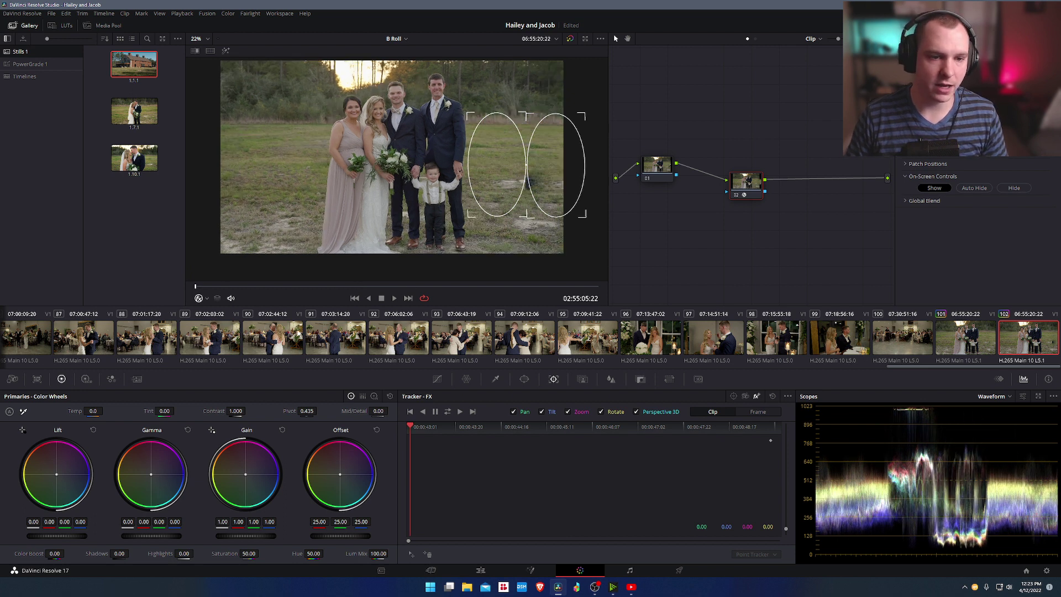
left_click(394, 298)
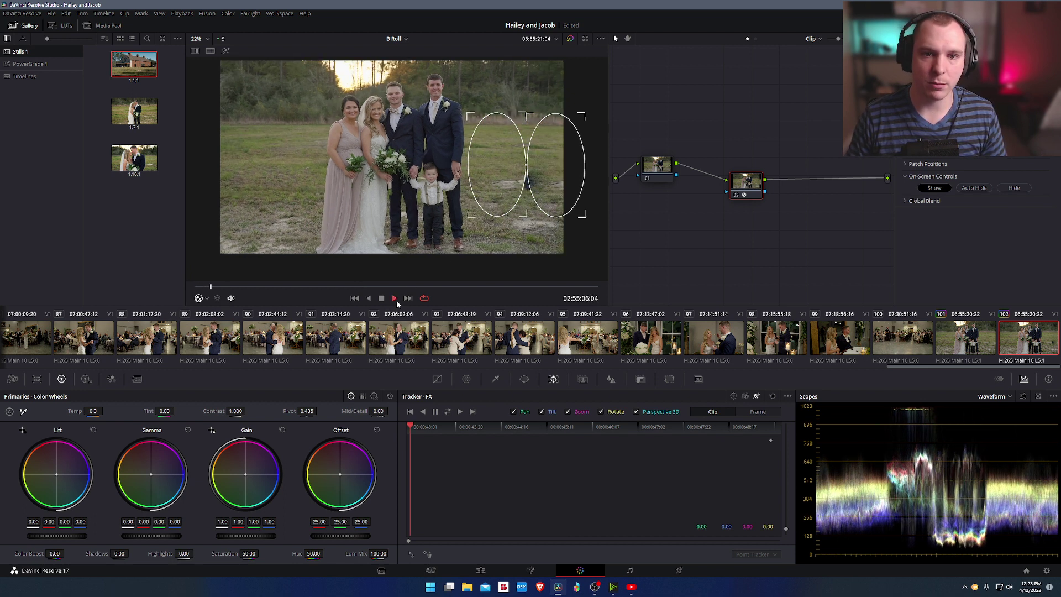
key("space")
left_click(199, 298)
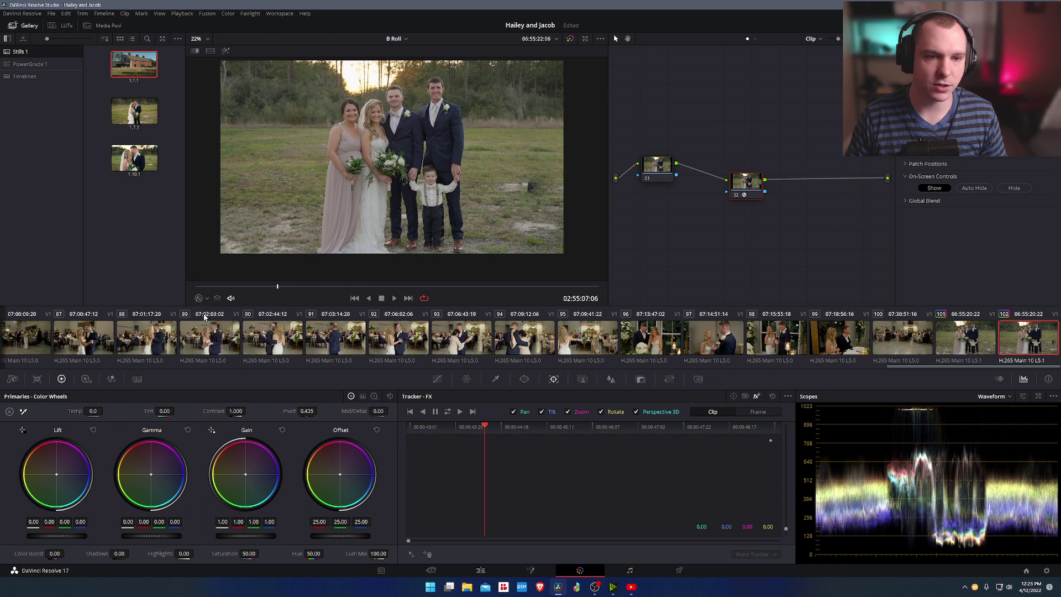
key("space")
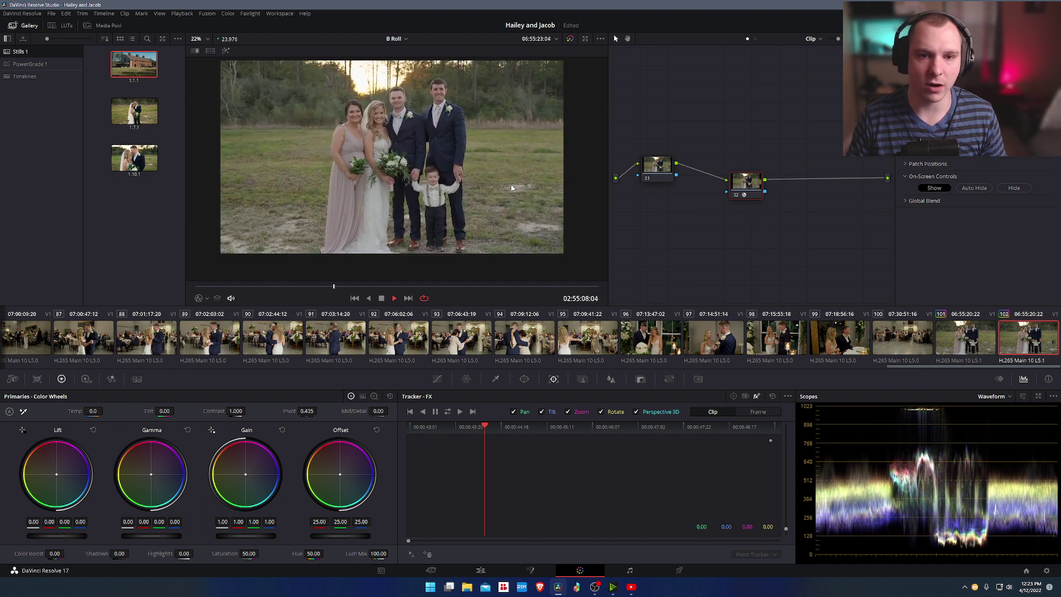
key("space")
left_click(200, 297)
left_click(200, 298)
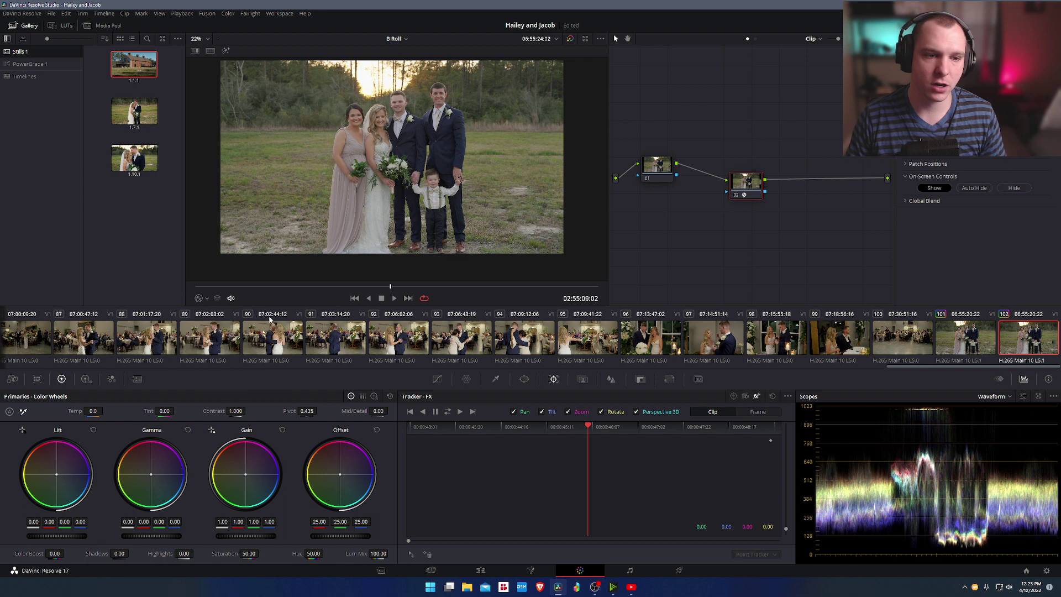
left_click(200, 298)
left_click(223, 367)
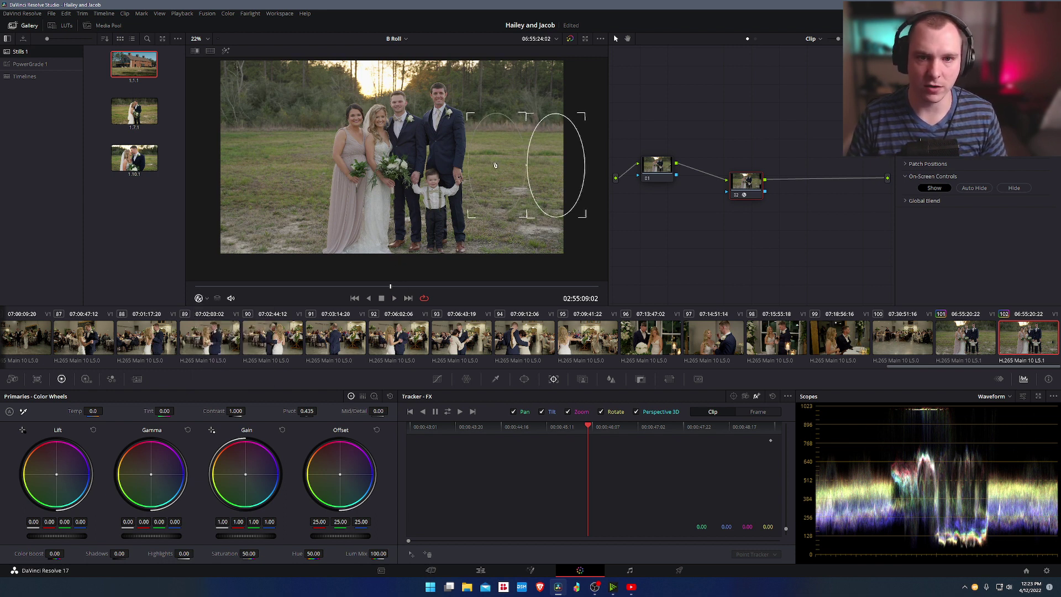
left_click(215, 286)
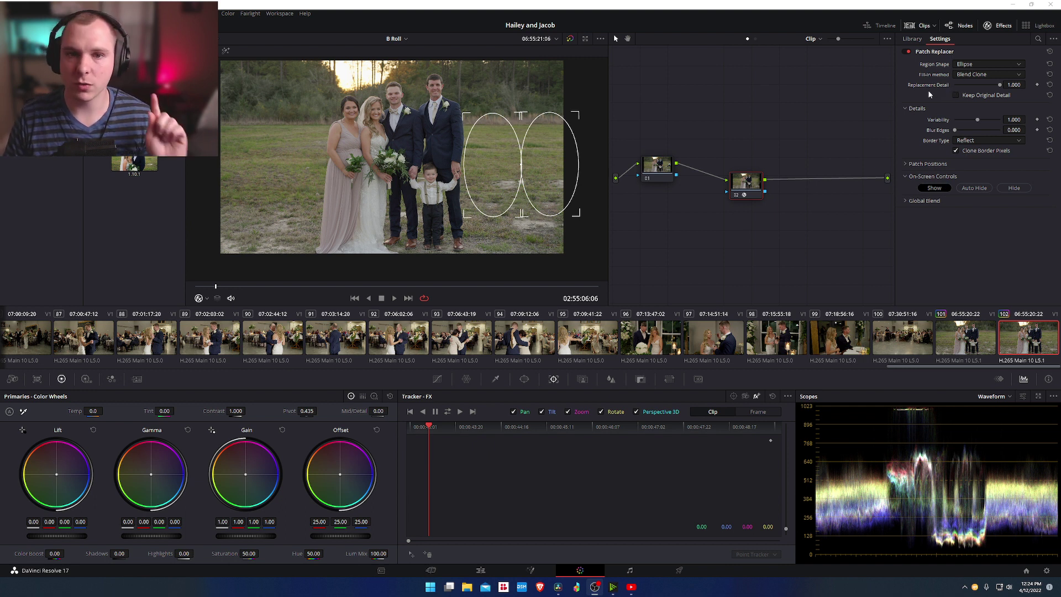
- Set the Patch Replacer Variability to 0.000 and Border Type to Replicate
left_click(553, 155)
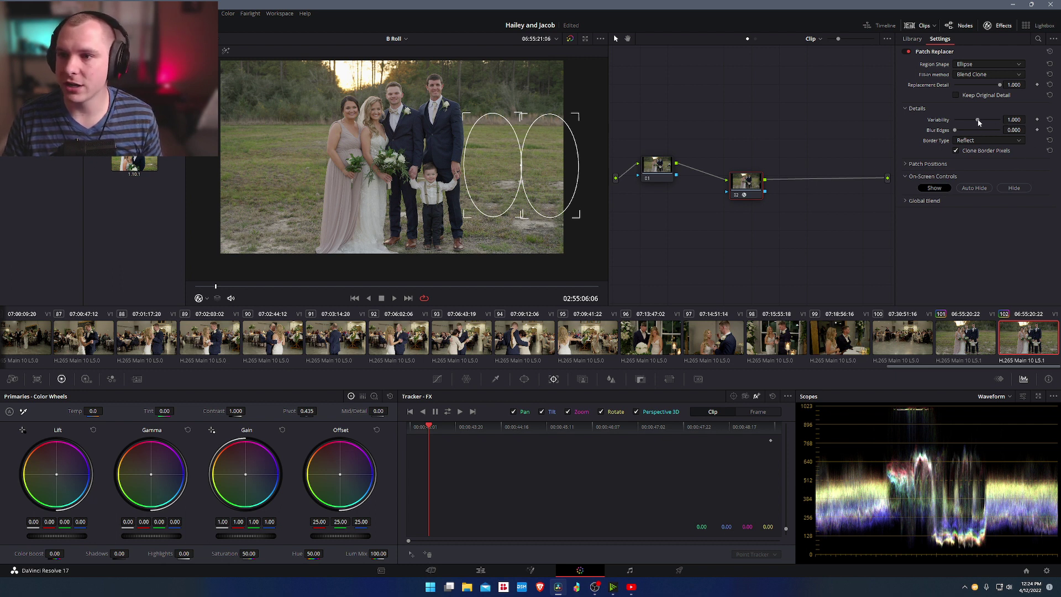
mouse_move(978, 121)
left_mouse_down()
mouse_move(989, 121)
mouse_move(962, 127)
left_mouse_up()
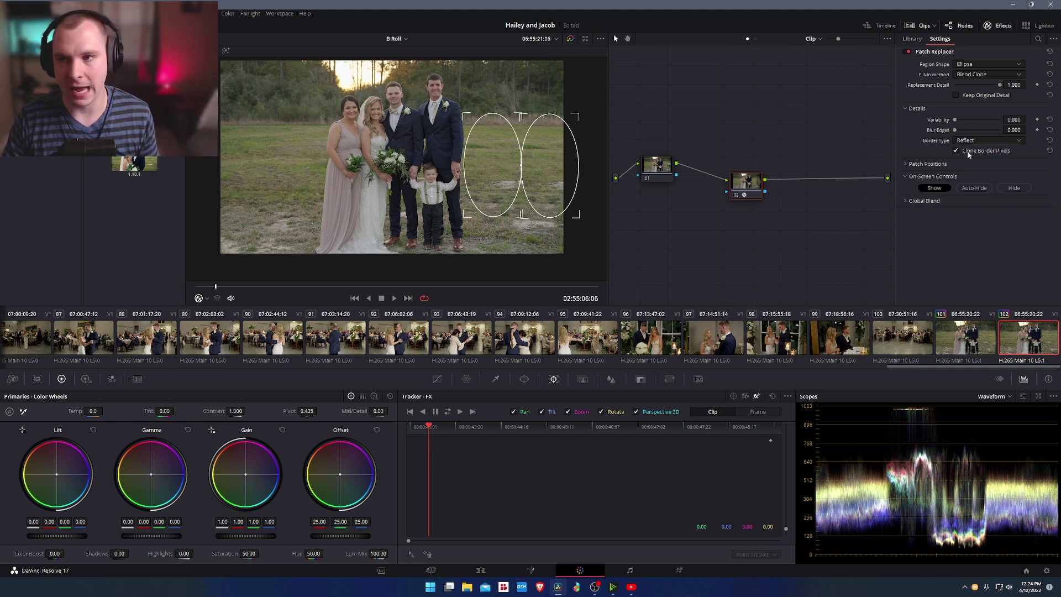
left_click(954, 121)
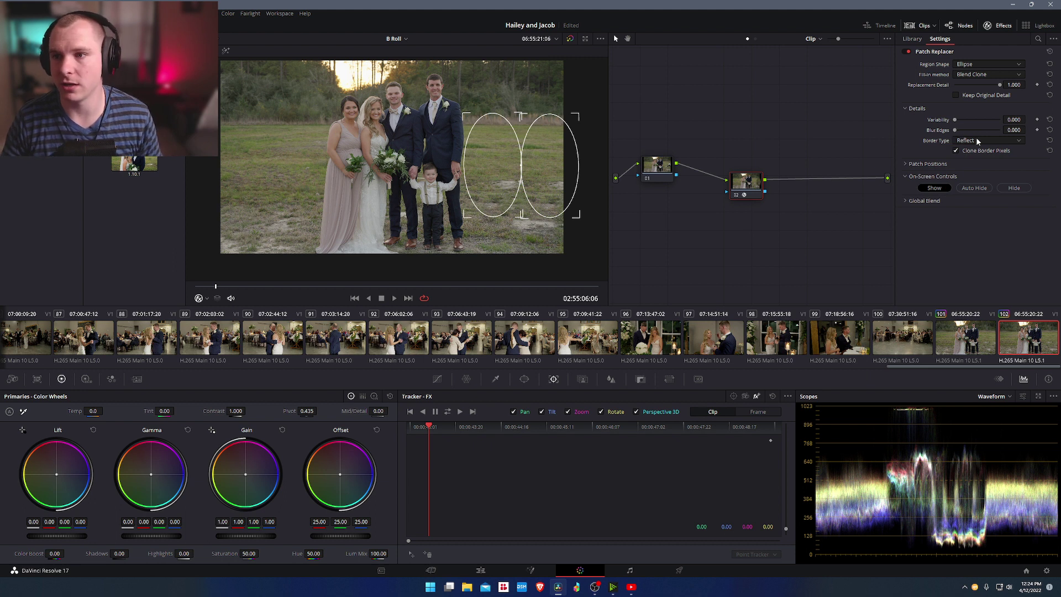
left_click(977, 141)
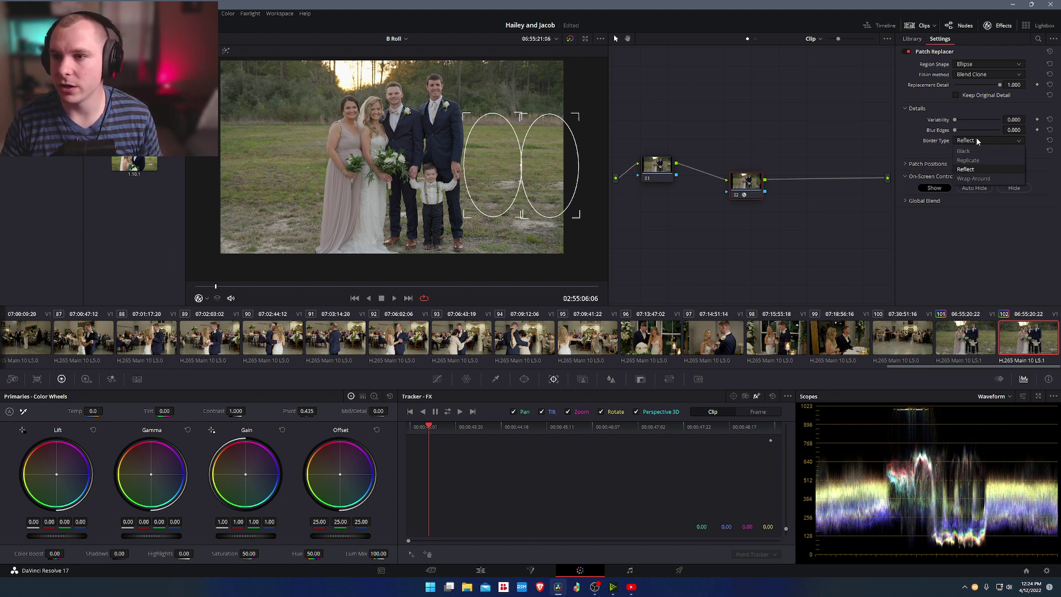
left_click(972, 160)
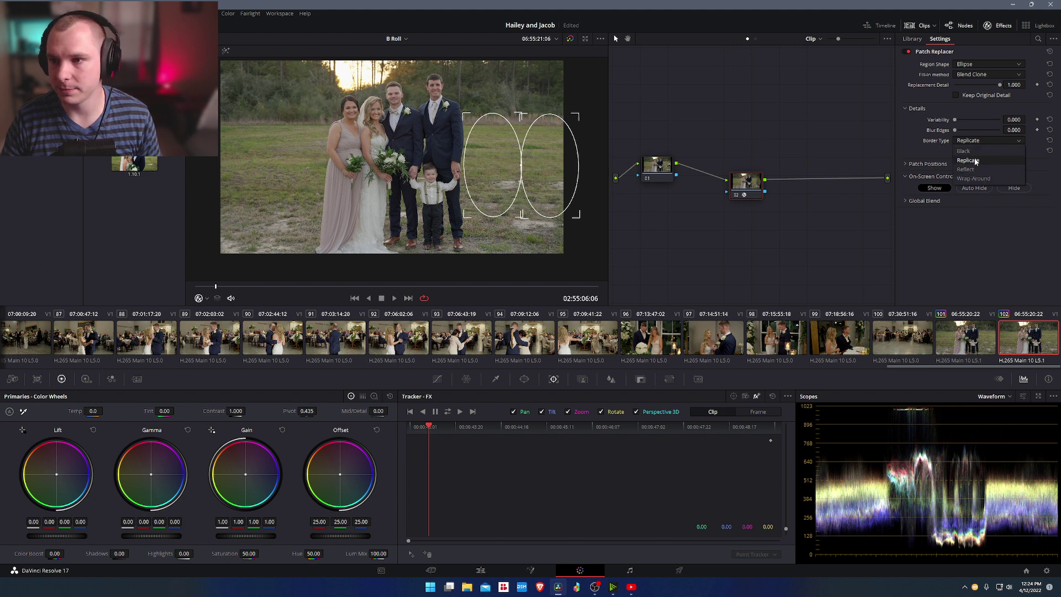
left_click(976, 161)
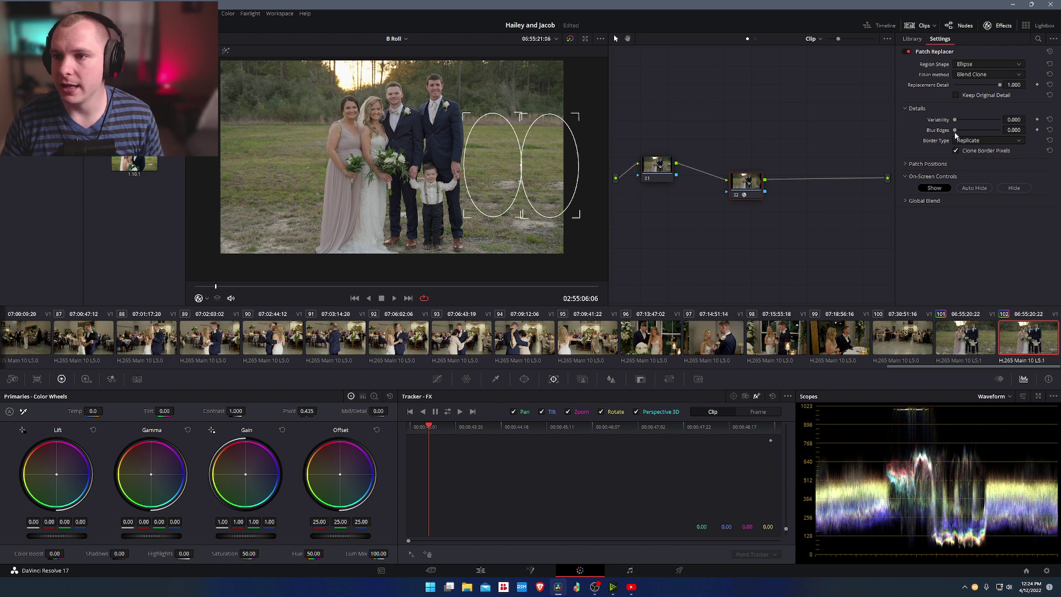
- Raise Blur Edges to 0.514, then slightly narrow and lower the patch ellipses
left_click_drag(955, 131, 978, 134)
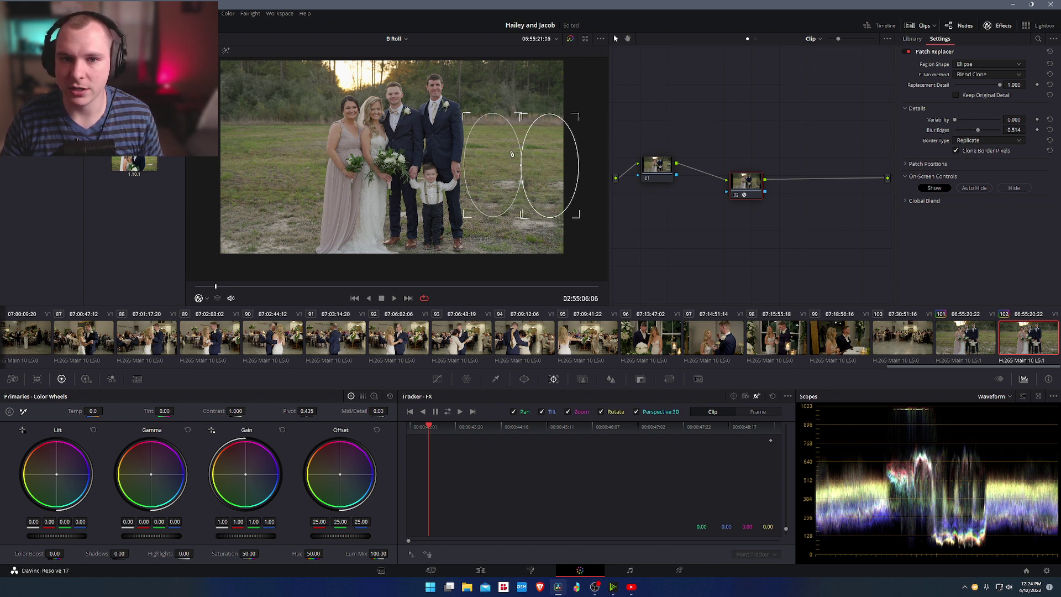
left_click_drag(521, 116, 519, 115)
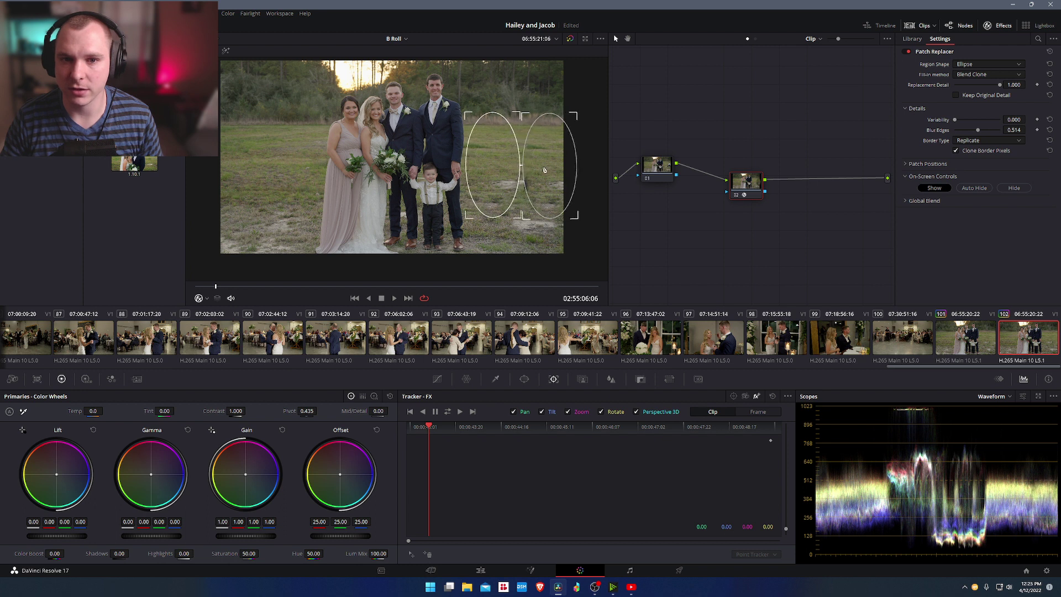
left_click_drag(541, 168, 541, 171)
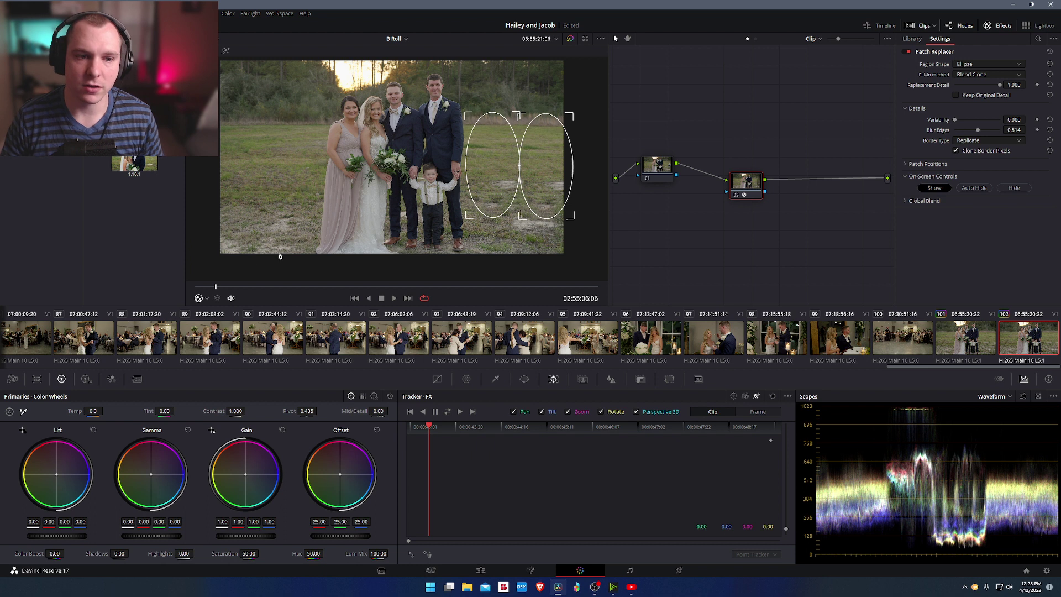
left_click_drag(210, 292, 263, 283)
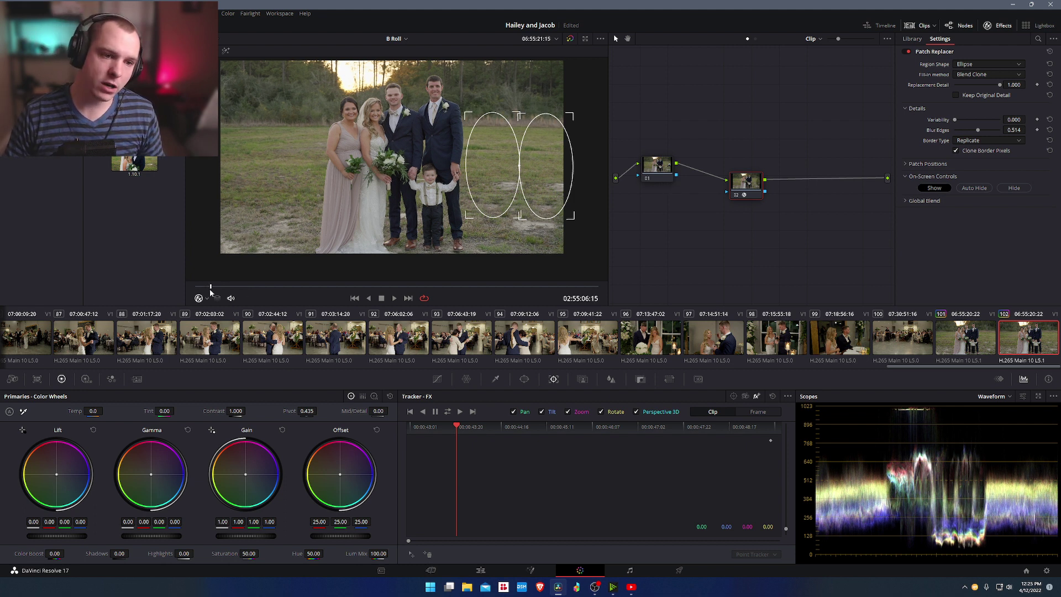
- Return the playhead to the clip start and save the project with Ctrl+S
left_click_drag(215, 287, 189, 298)
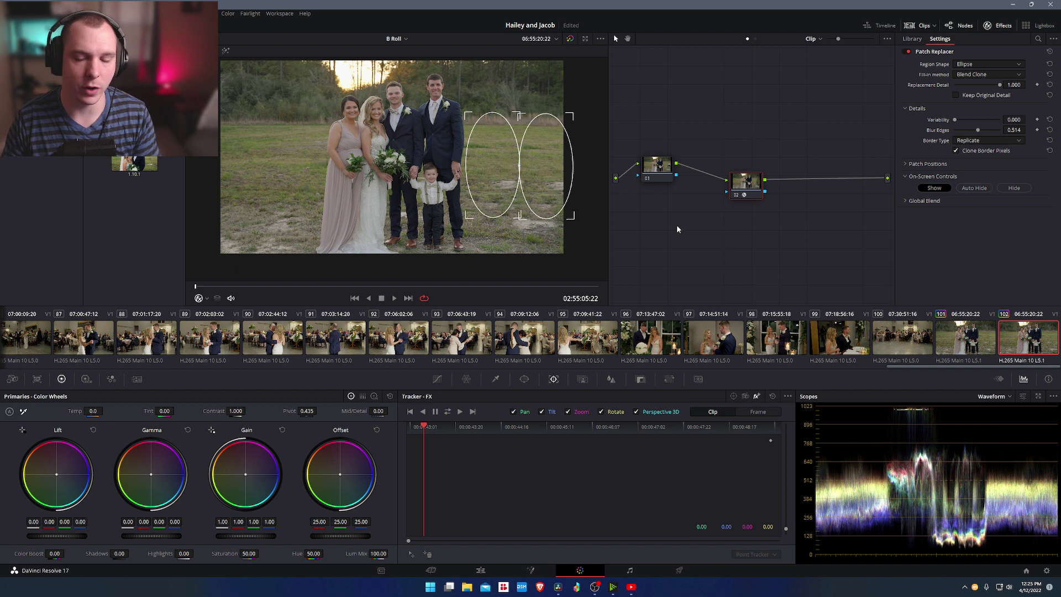
key("ctrl+s")
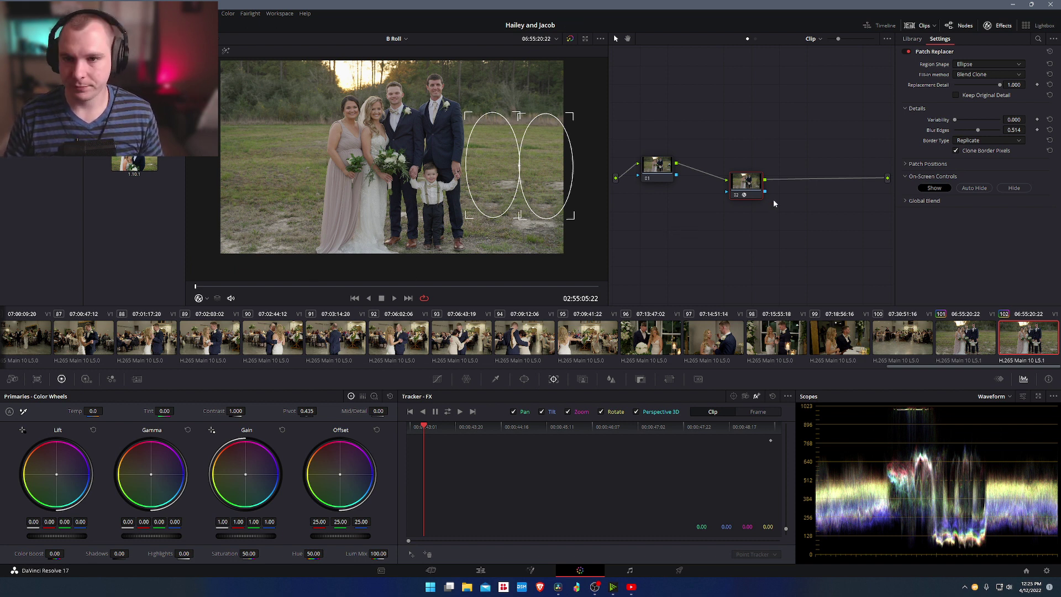
- Nudge node 02 up and right in the node graph and reset the tracker to its start
left_click_drag(756, 181, 765, 178)
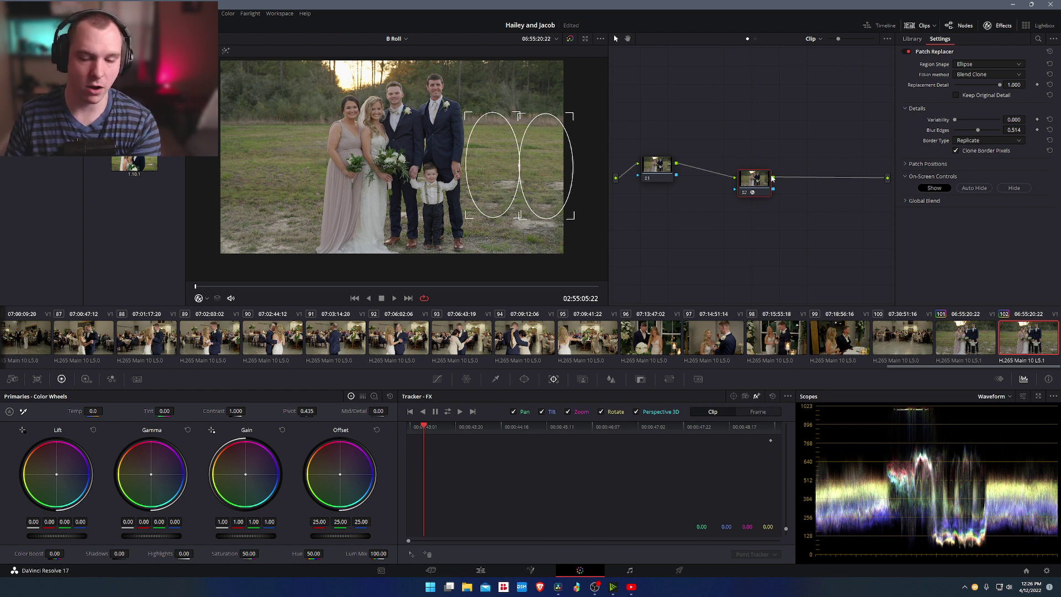
left_click_drag(424, 428, 411, 430)
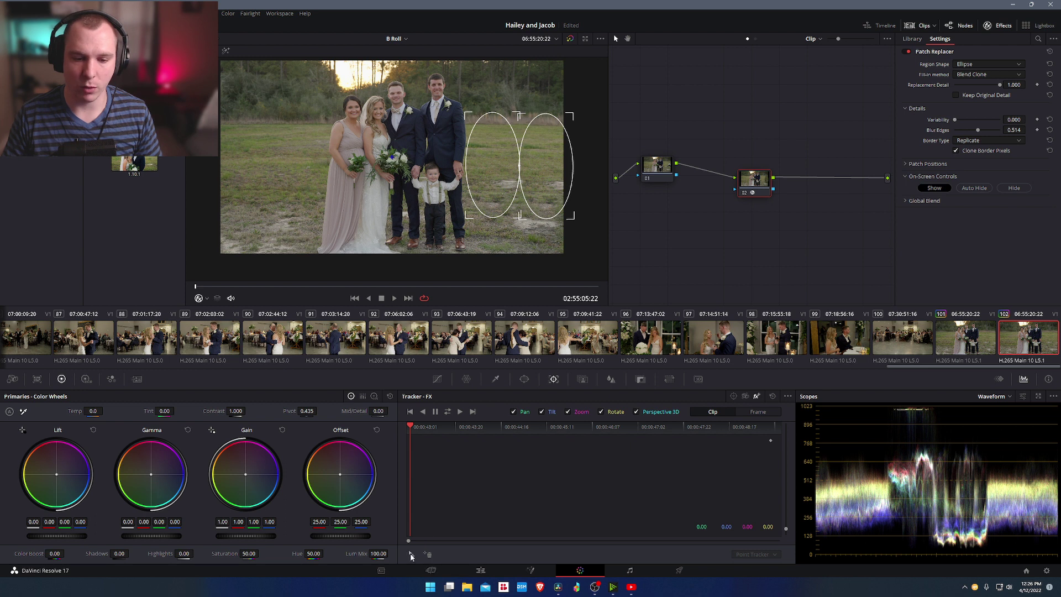
- Zoom into the viewer and pan over the grass beside the bridesmaid's dress and bouquet
scroll(514, 232, "up", 1)
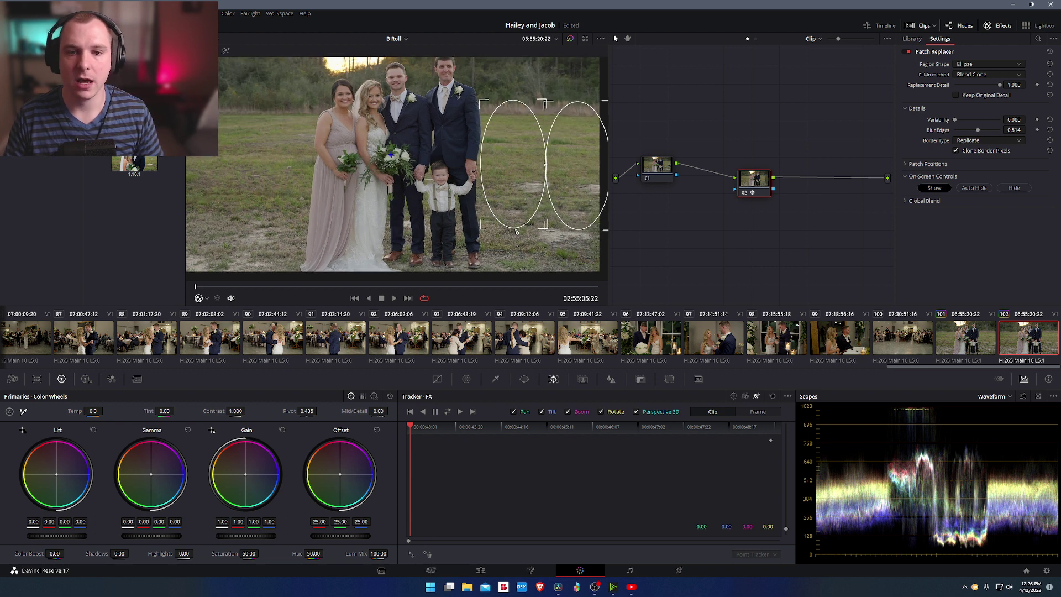
scroll(517, 232, "down", 4)
scroll(502, 231, "up", 3)
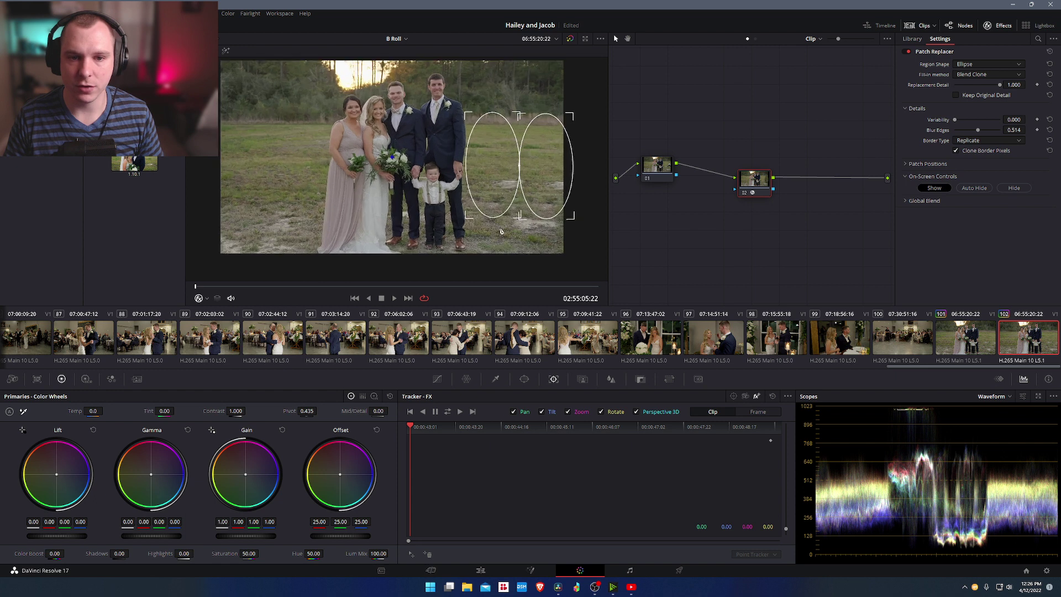
scroll(501, 231, "up", 1)
scroll(273, 207, "up", 4)
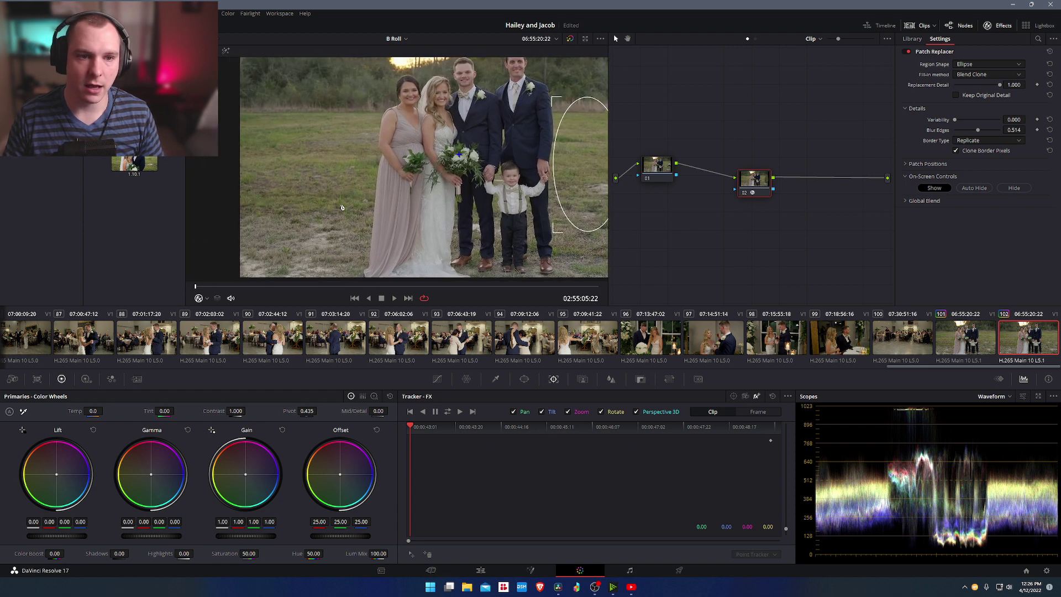
scroll(367, 178, "up", 3)
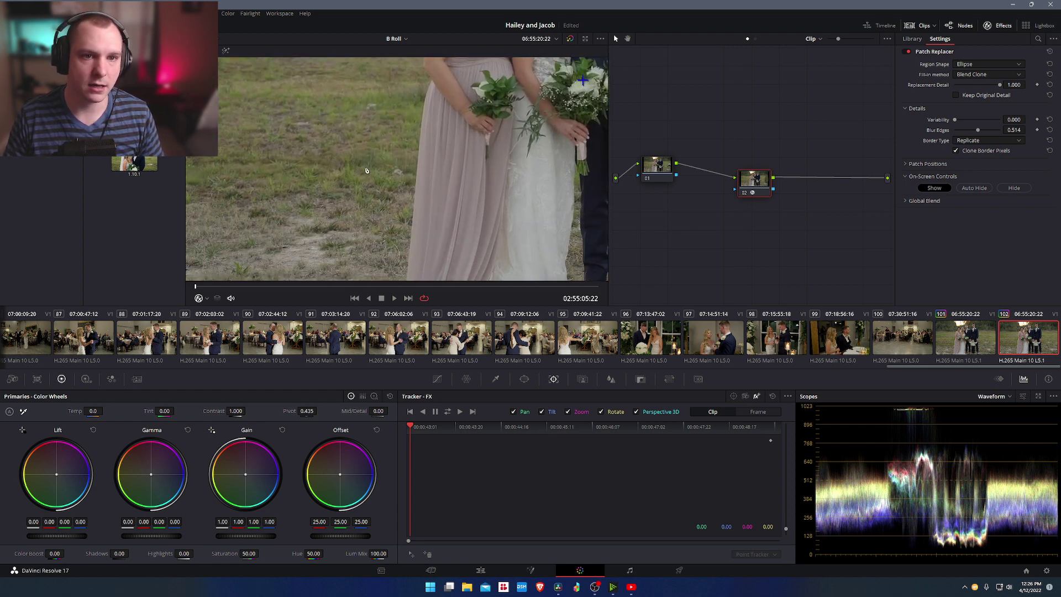
scroll(354, 116, "up", 3)
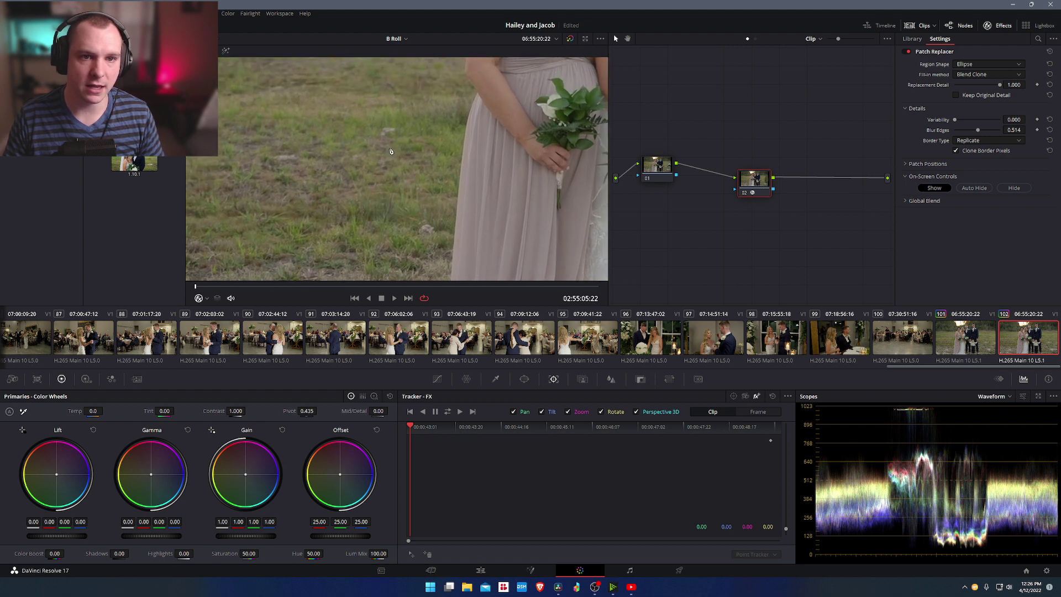
scroll(391, 155, "up", 2)
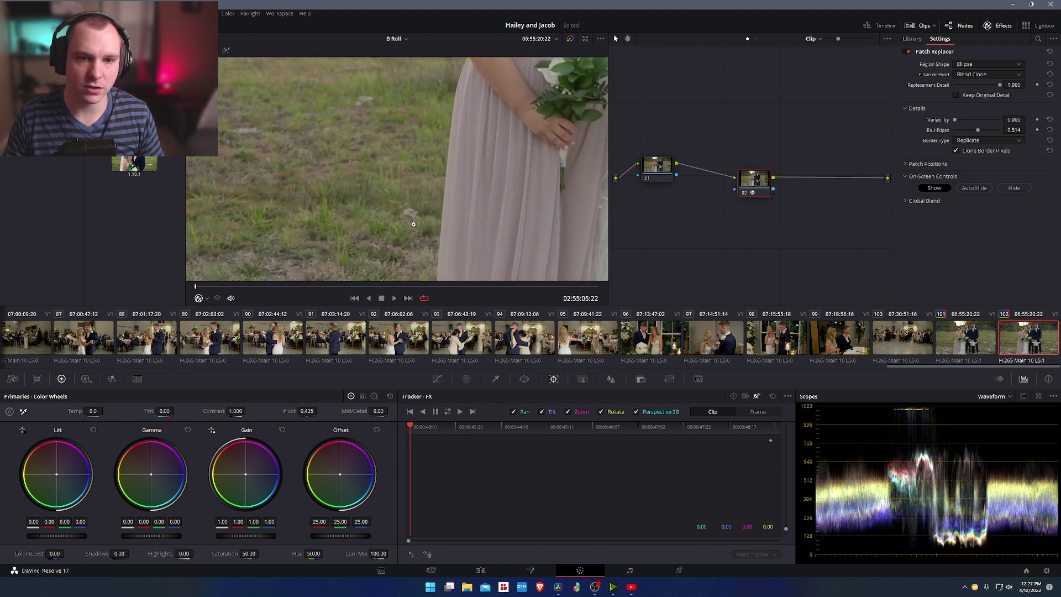
left_click_drag(409, 223, 440, 238)
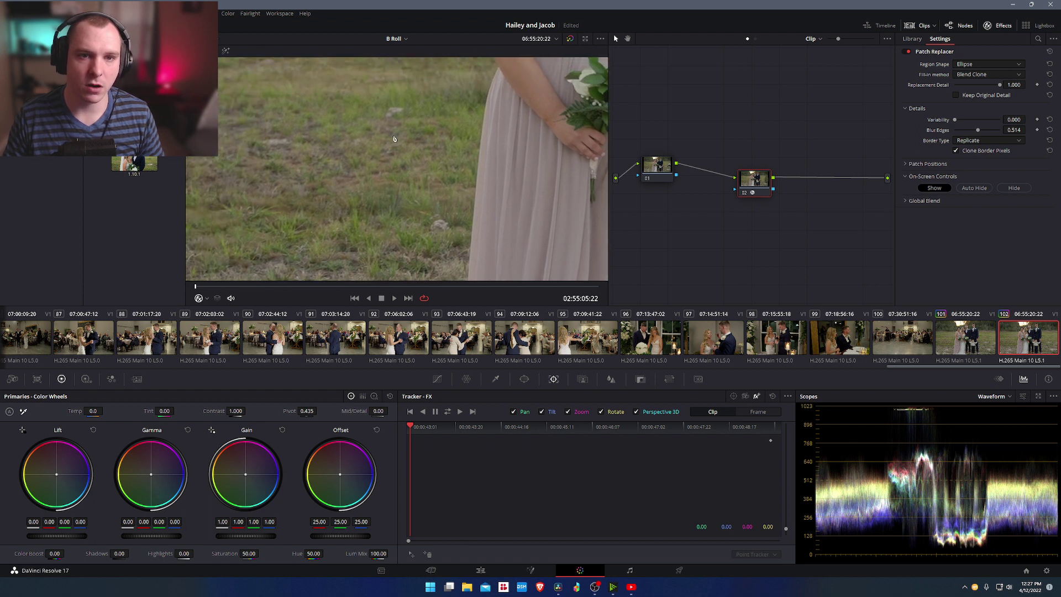
left_click_drag(394, 138, 402, 190)
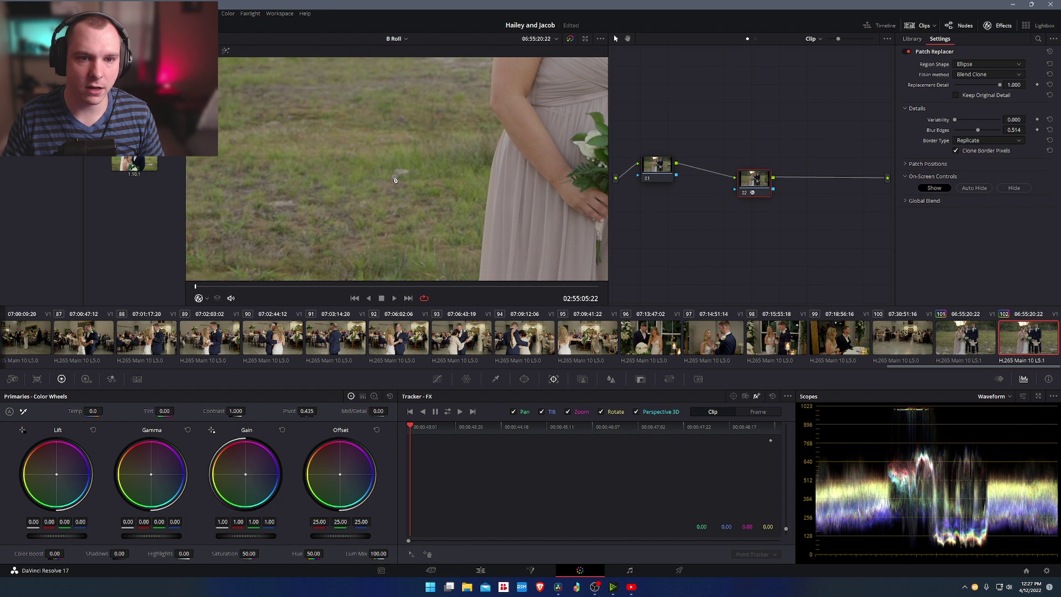
- Track the Patch Replacer patch forward through the clip, then frame the full shot showing both ellipses
left_click(460, 414)
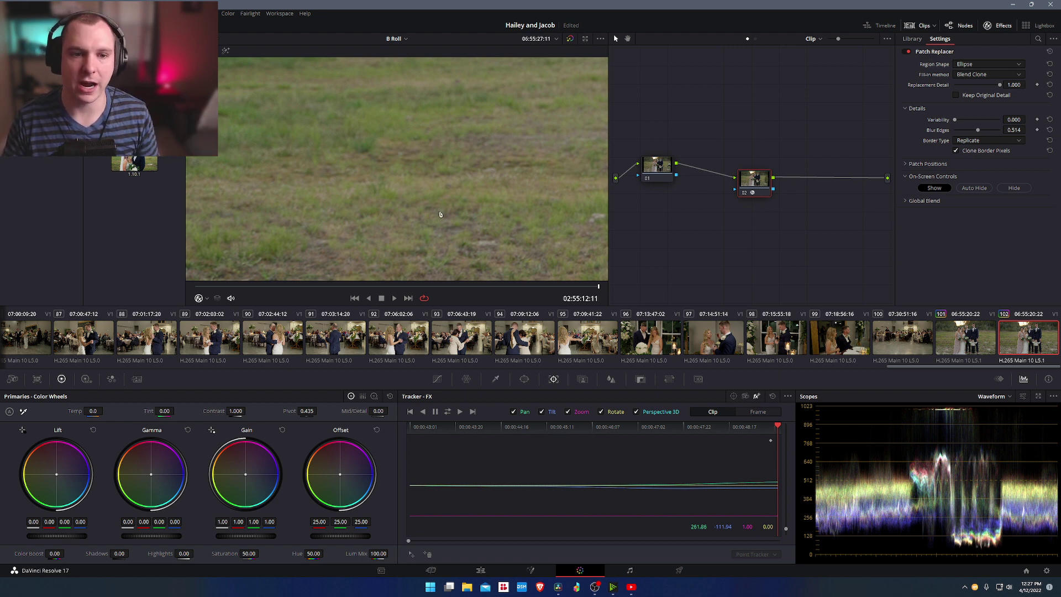
scroll(441, 215, "down", 10)
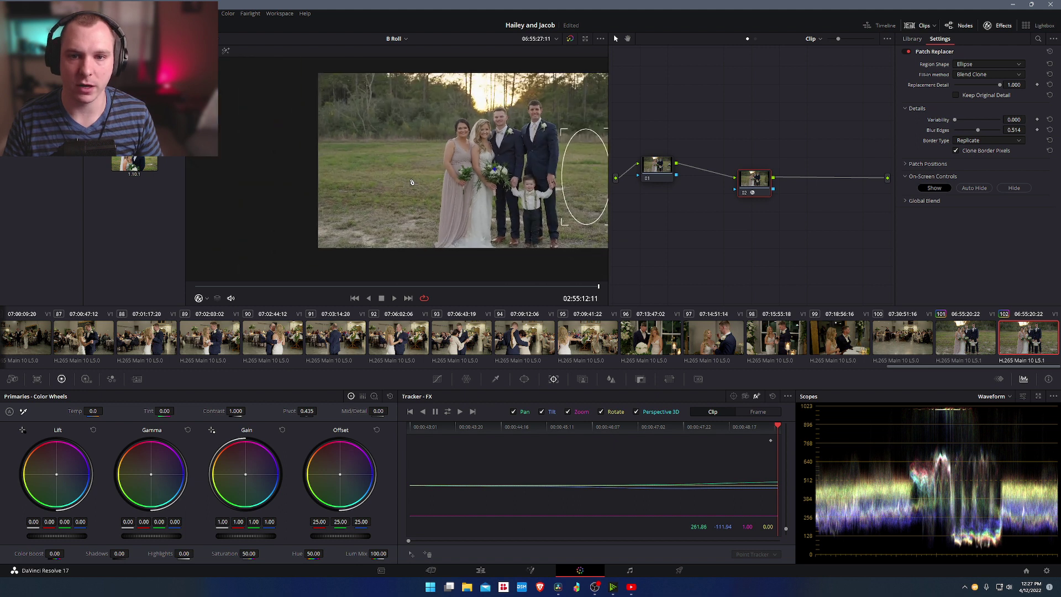
scroll(620, 194, "up", 1)
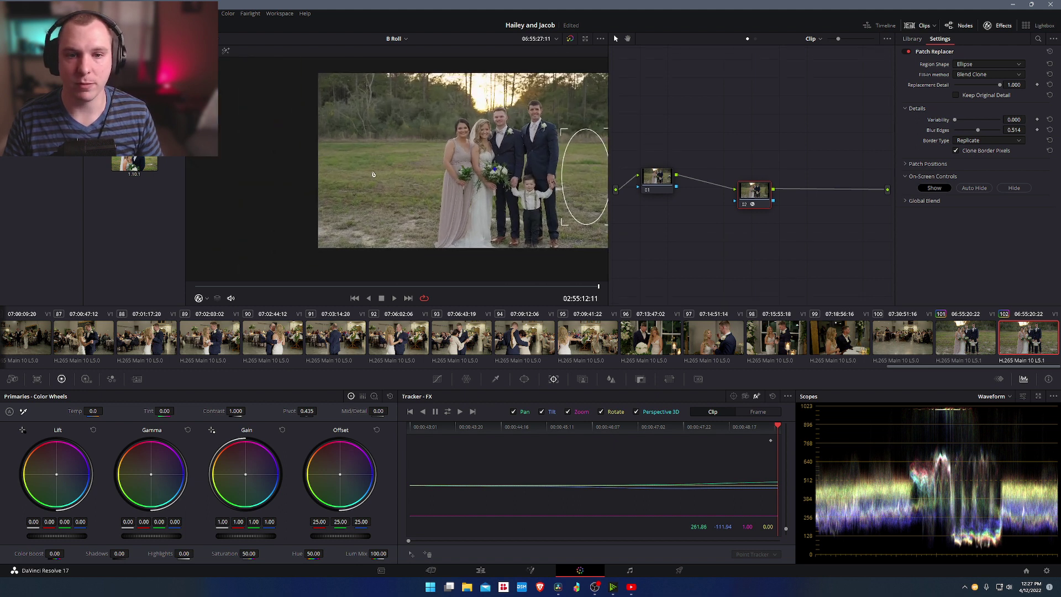
scroll(373, 175, "up", 3)
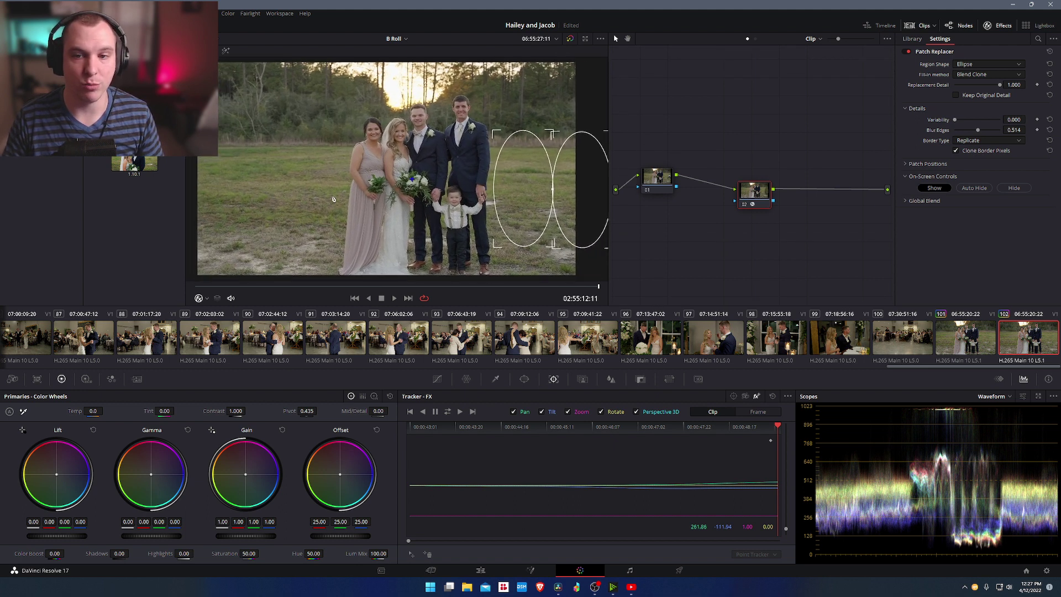
left_click_drag(334, 199, 344, 202)
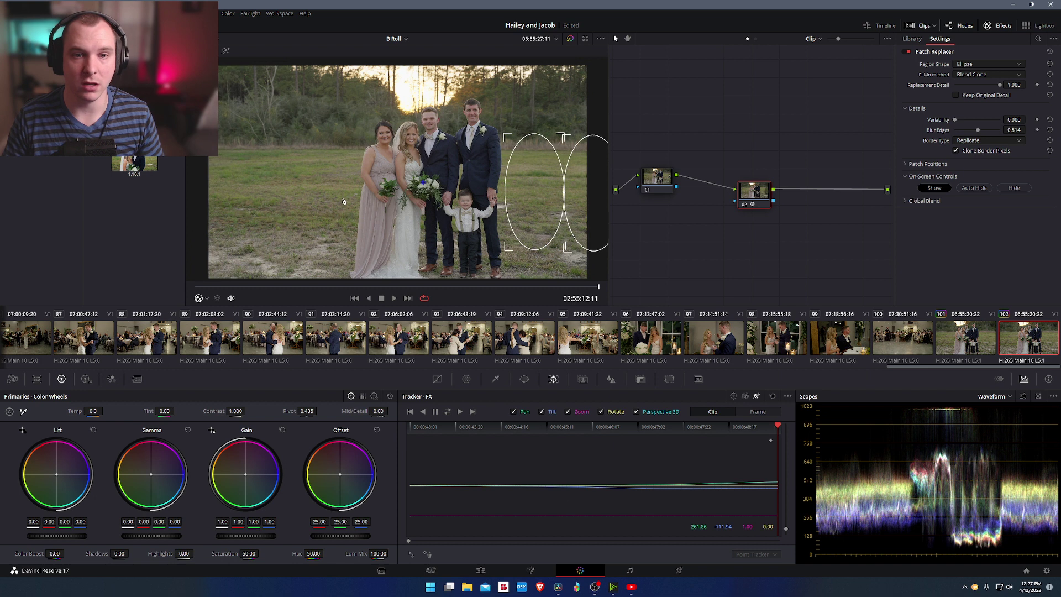
- Turn the viewer overlay Off and play the tracked clip from the start to review the patch
left_click(199, 298)
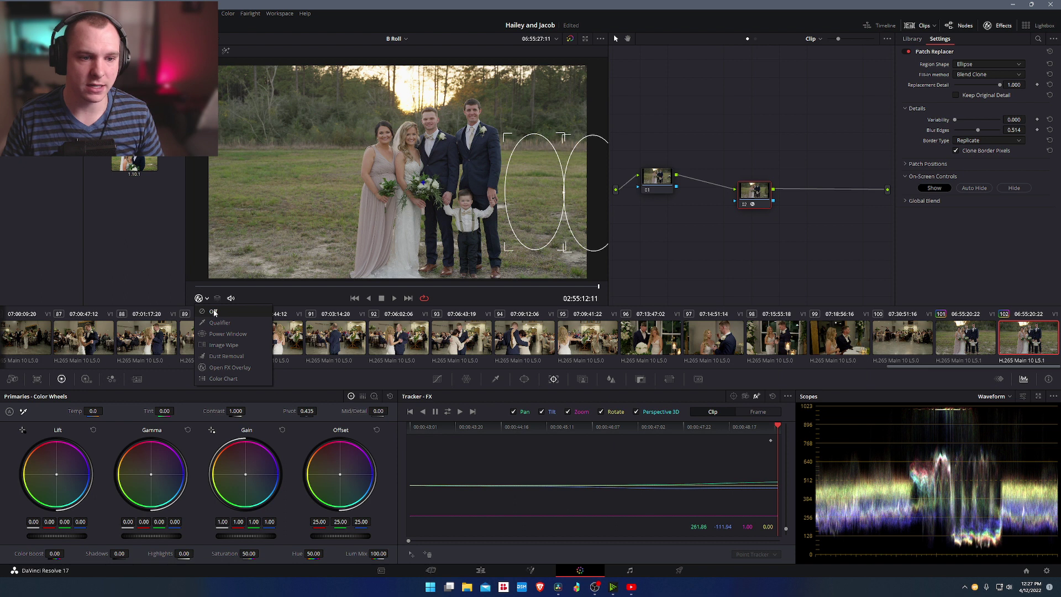
left_click(214, 312)
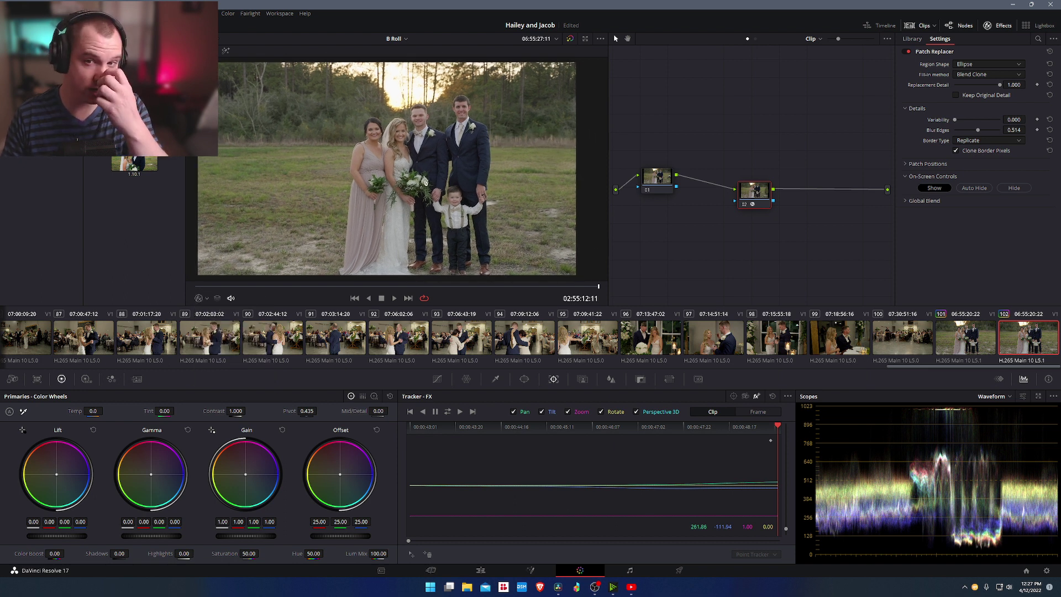
left_click_drag(400, 286, 177, 284)
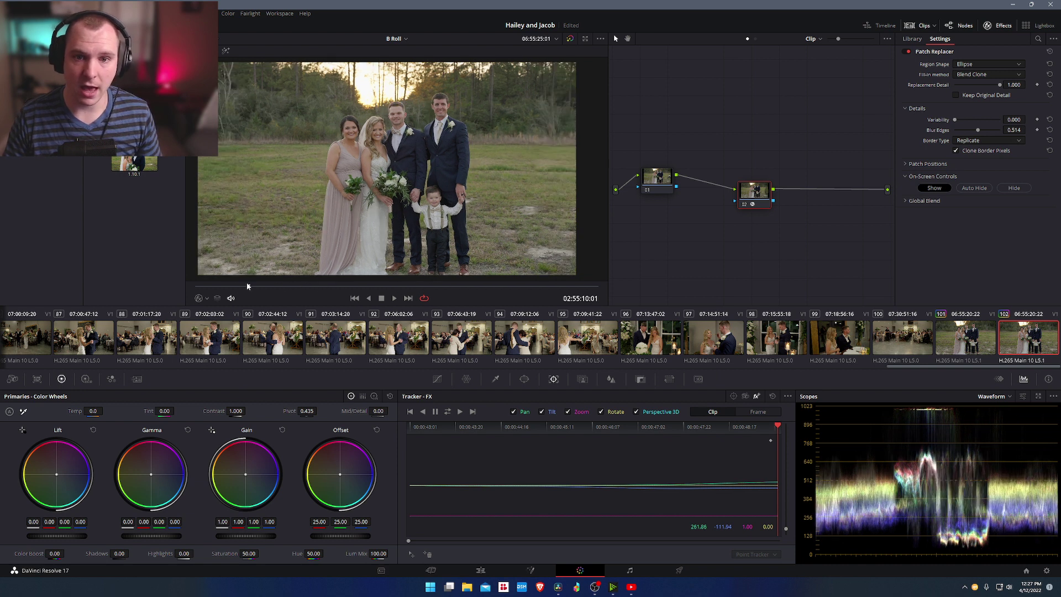
key("space")
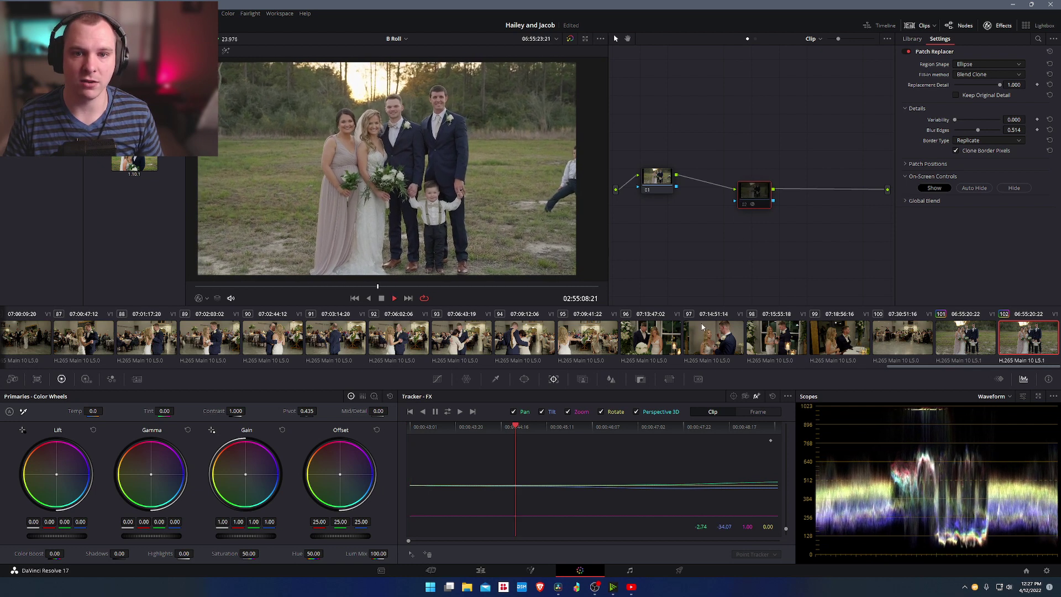
key("space")
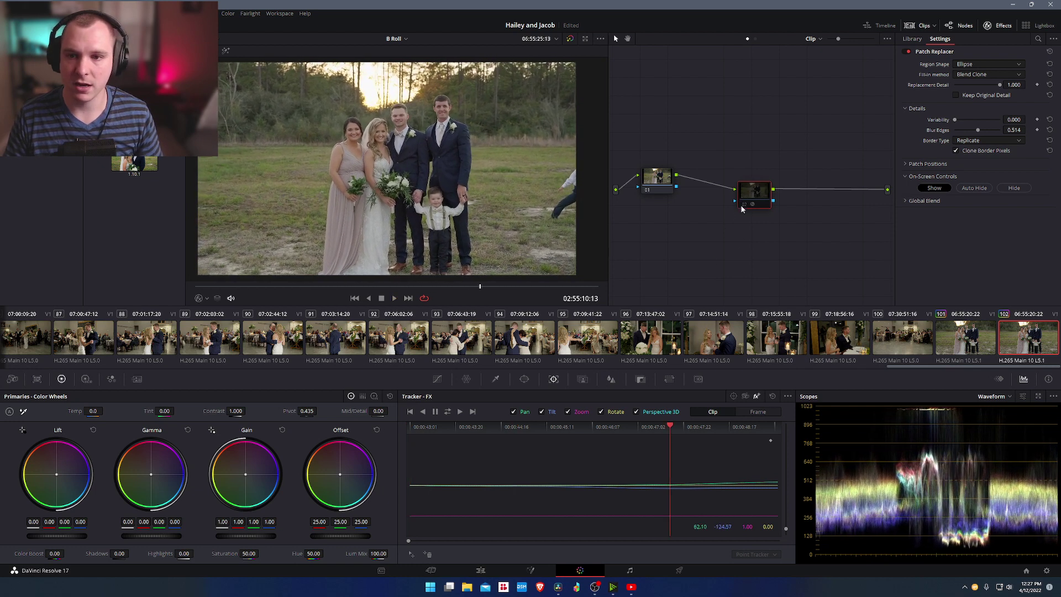
key("space")
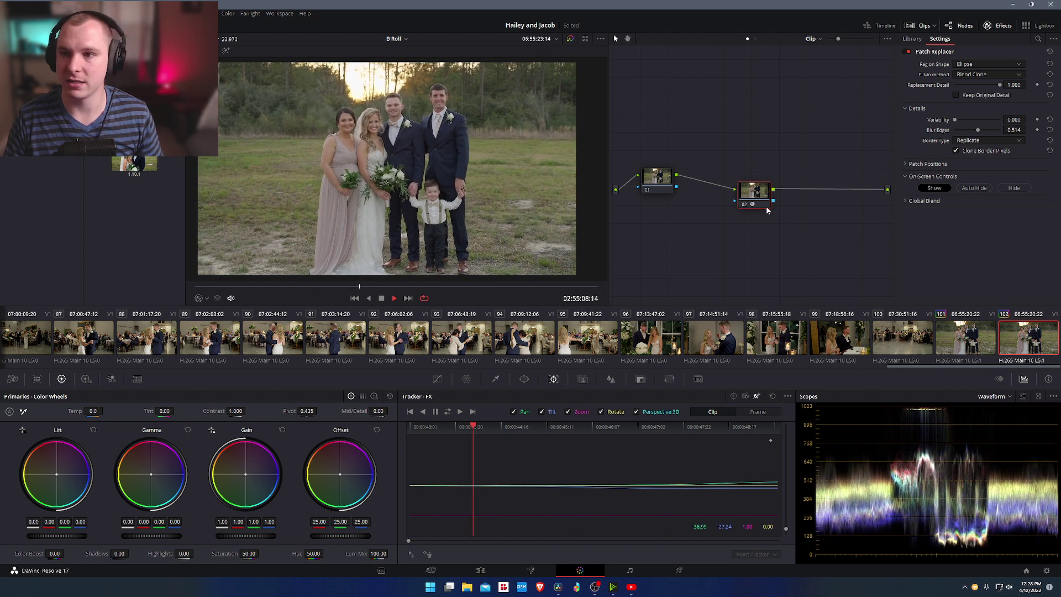
key("space")
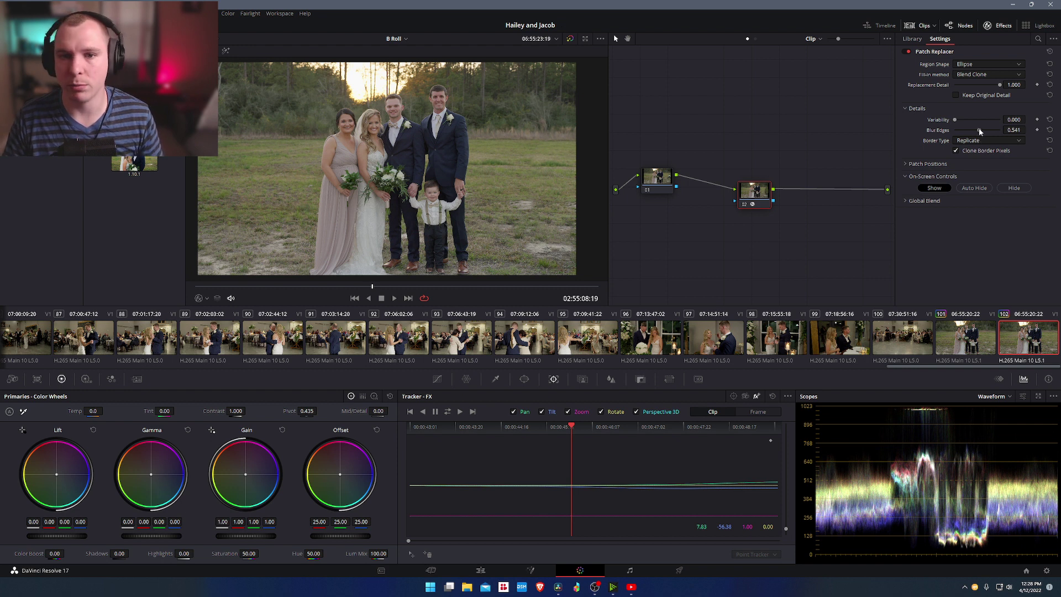
- Set the Patch Replacer's Blur Edges to 0.550 and play the clip to review the softer border
left_click_drag(979, 131, 989, 131)
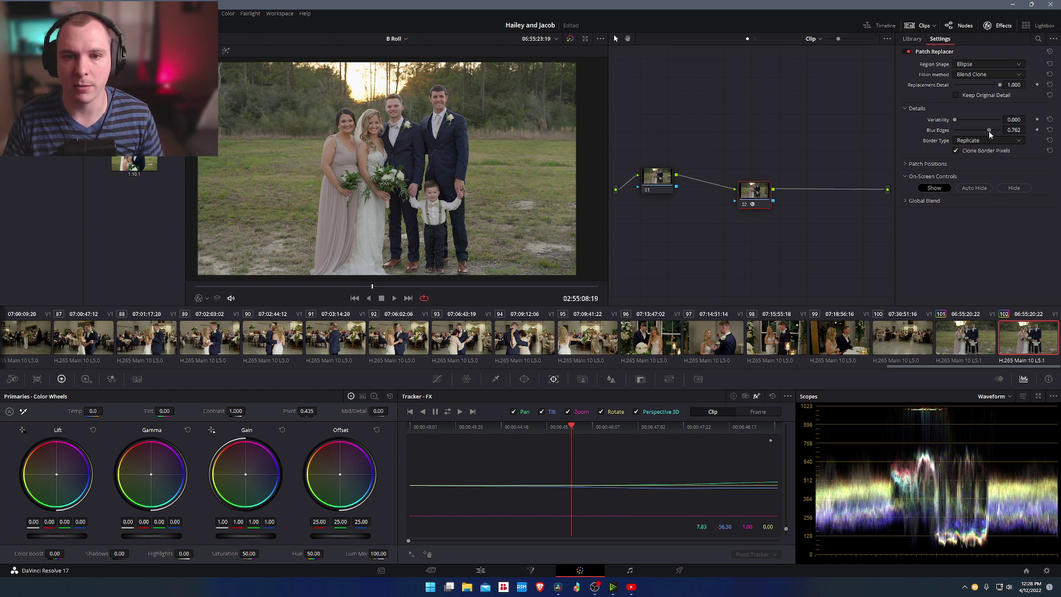
left_click_drag(372, 287, 190, 291)
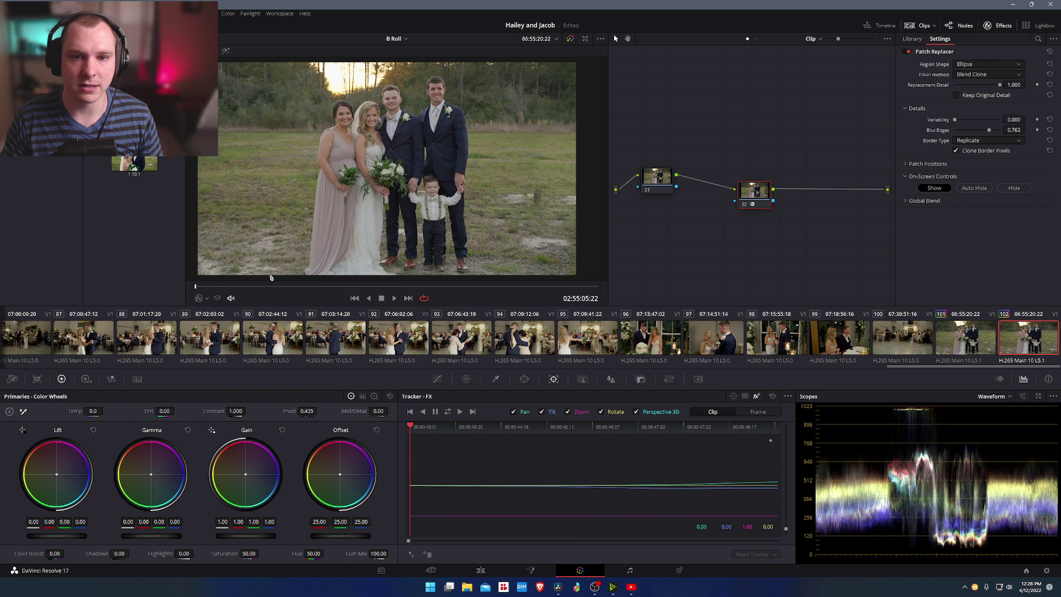
left_click(977, 130)
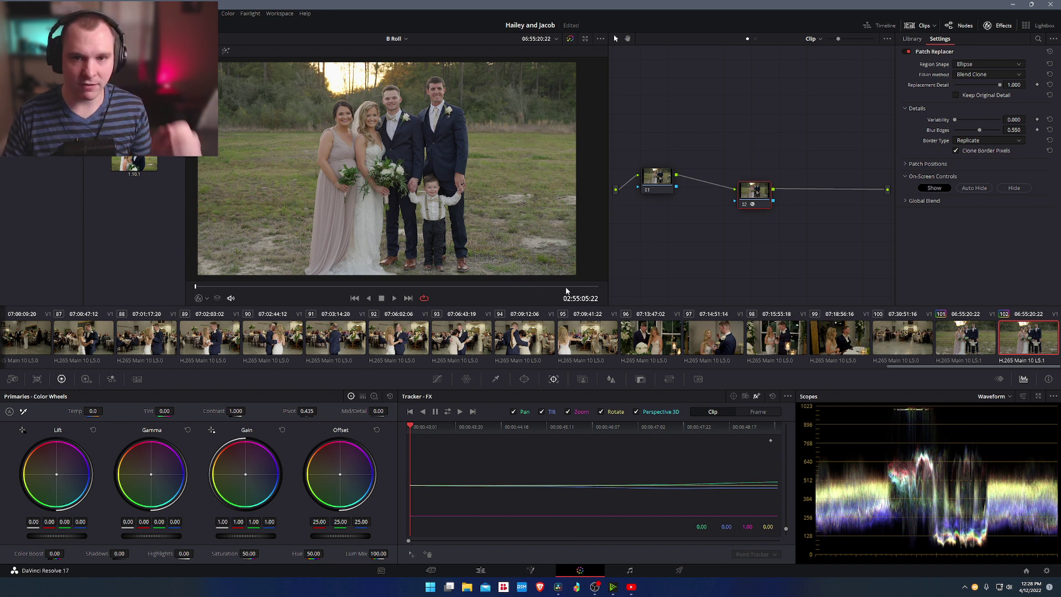
key("space")
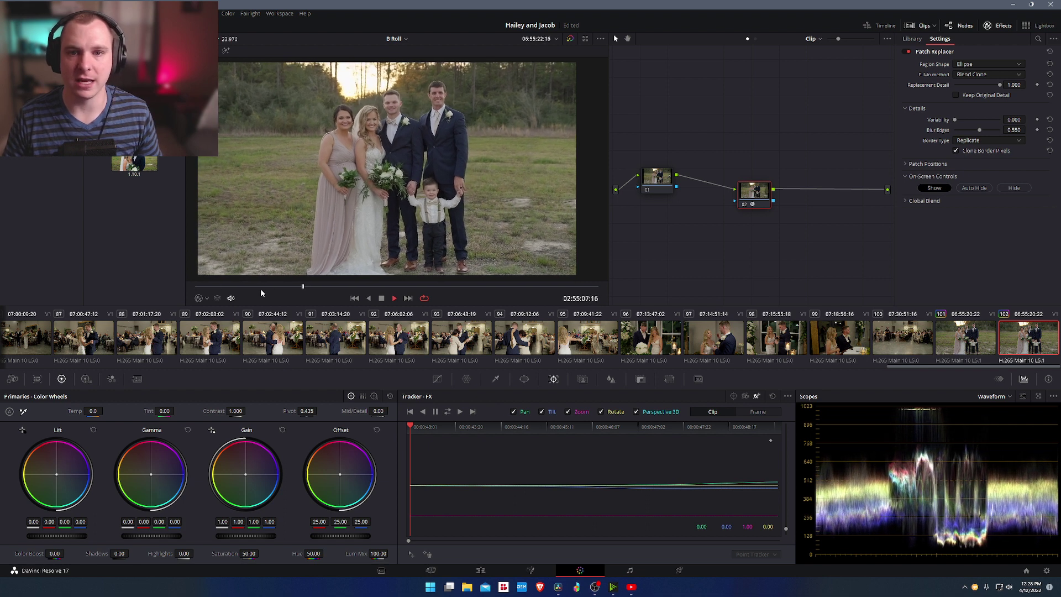
key("space")
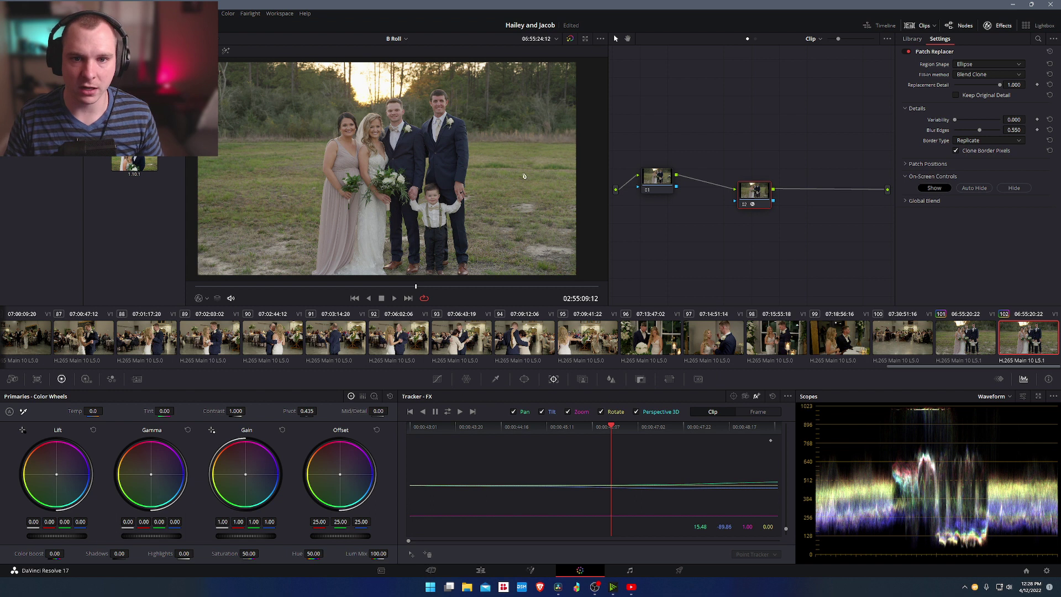
left_click(200, 298)
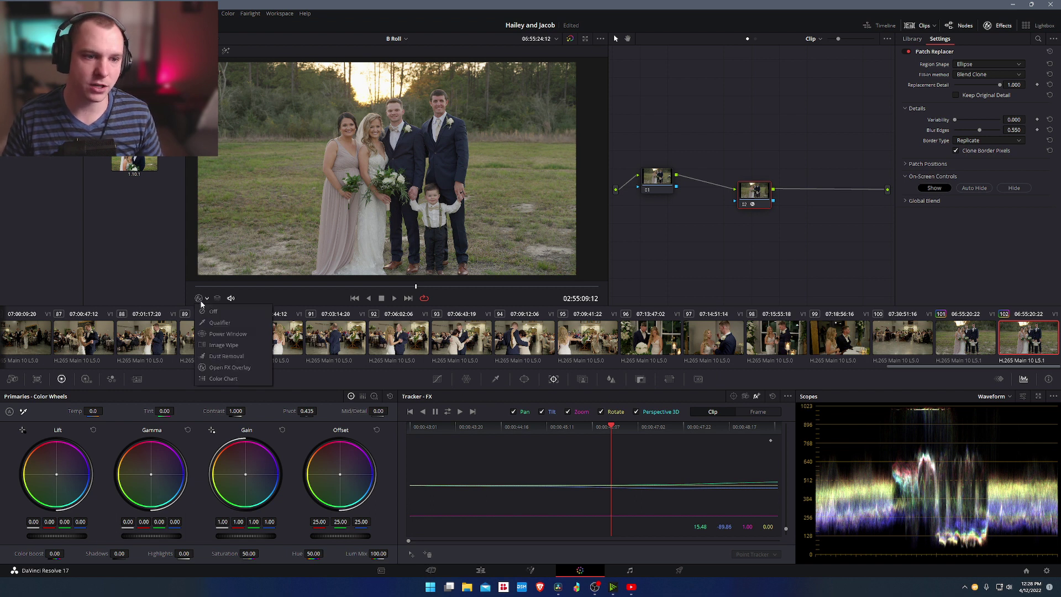
left_click(235, 368)
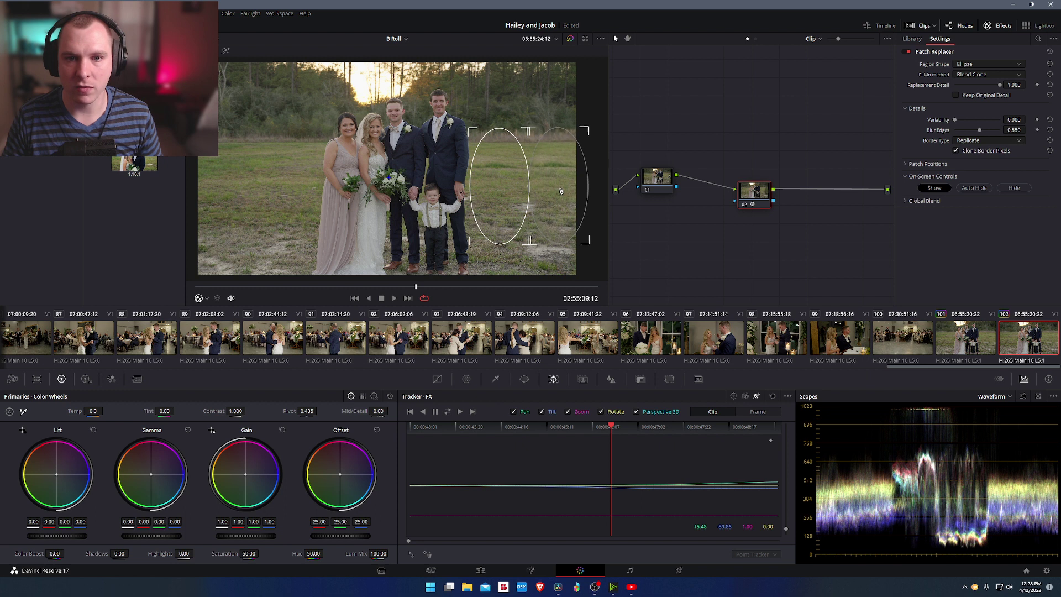
left_click(203, 298)
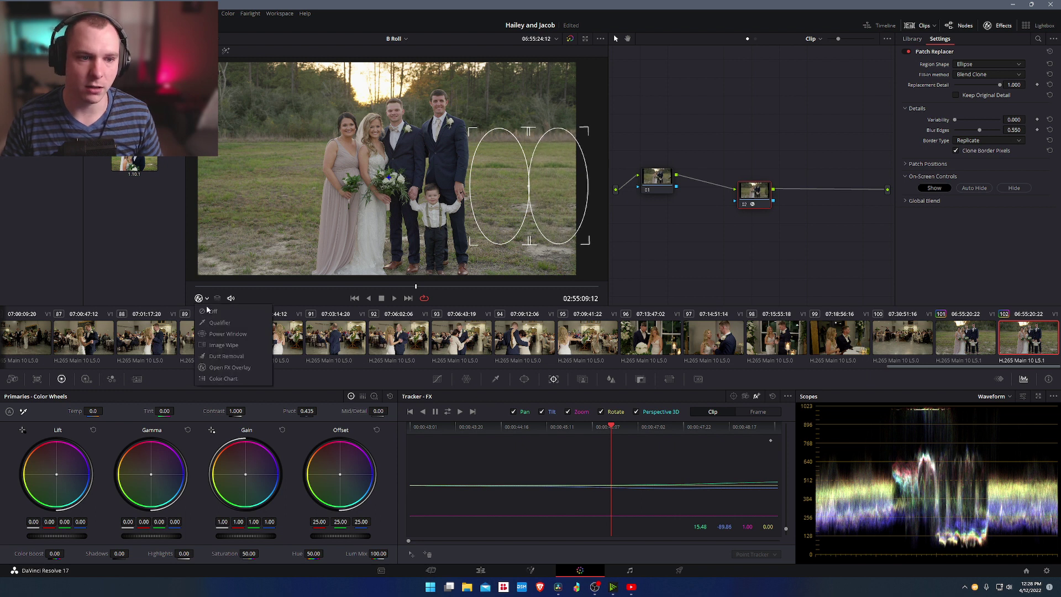
left_click(216, 326)
key("space")
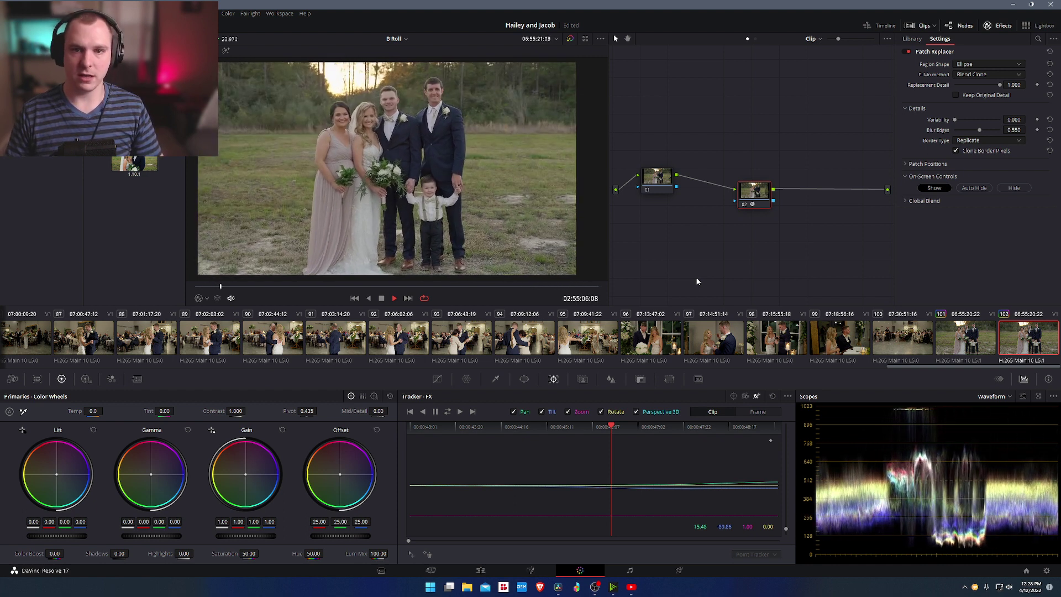
key("space")
left_click(744, 206)
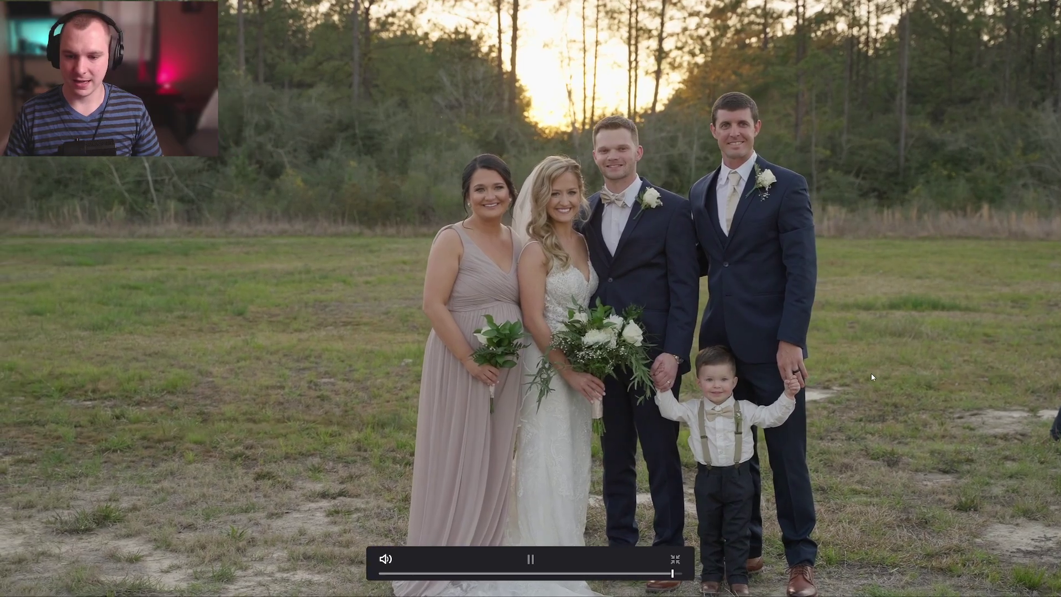
- Exit the full-screen preview to return to the Color page with node 02 disabled
key("ctrl+f")
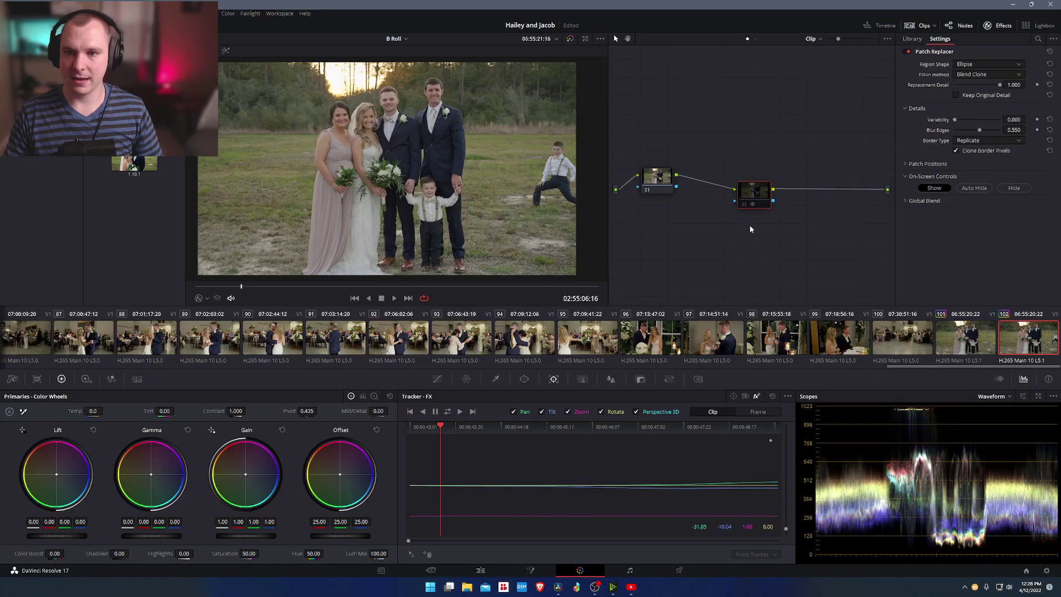